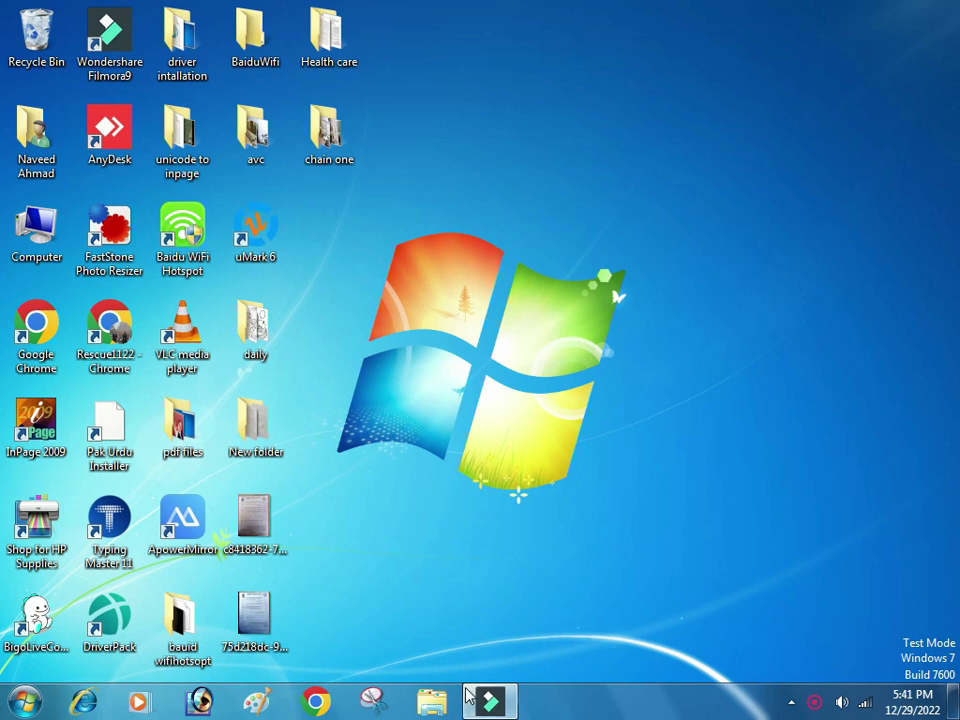
Launch Google Chrome from its pinned Windows 7 taskbar icon.
click(316, 702)
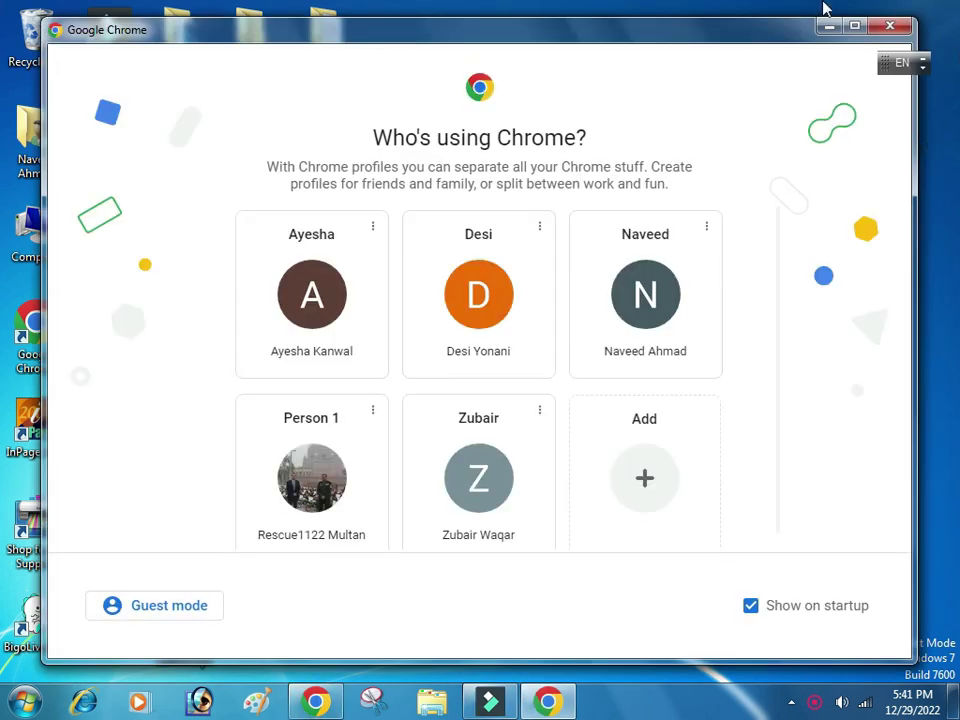
Maximize Chrome, open the Person 1 profile, restore last session's tabs, and focus the New Tab search box.
click(853, 27)
click(706, 328)
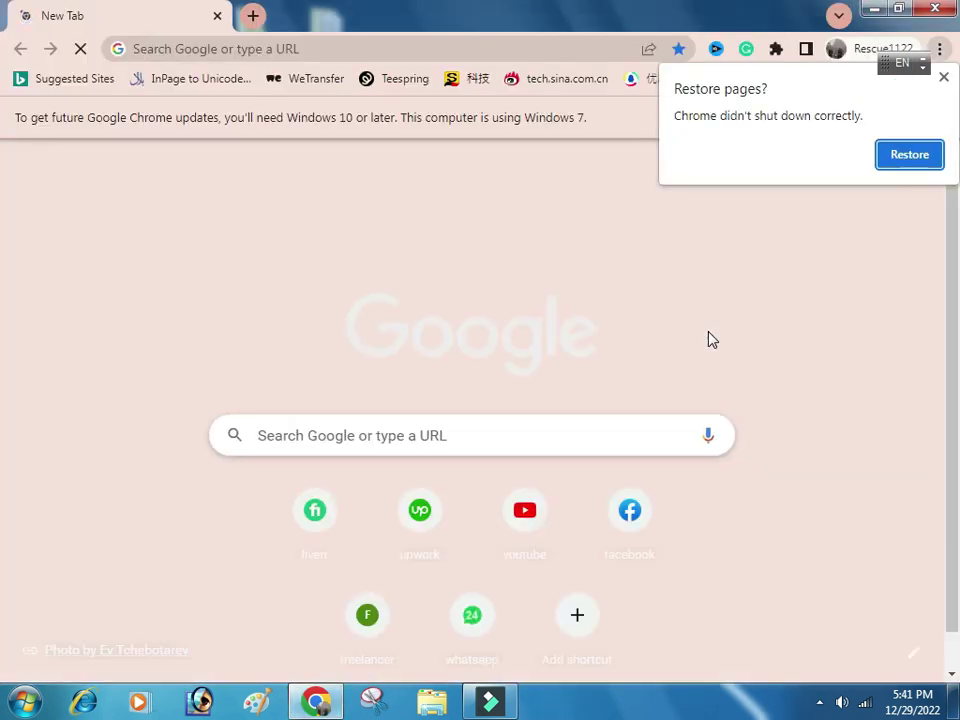
click(899, 162)
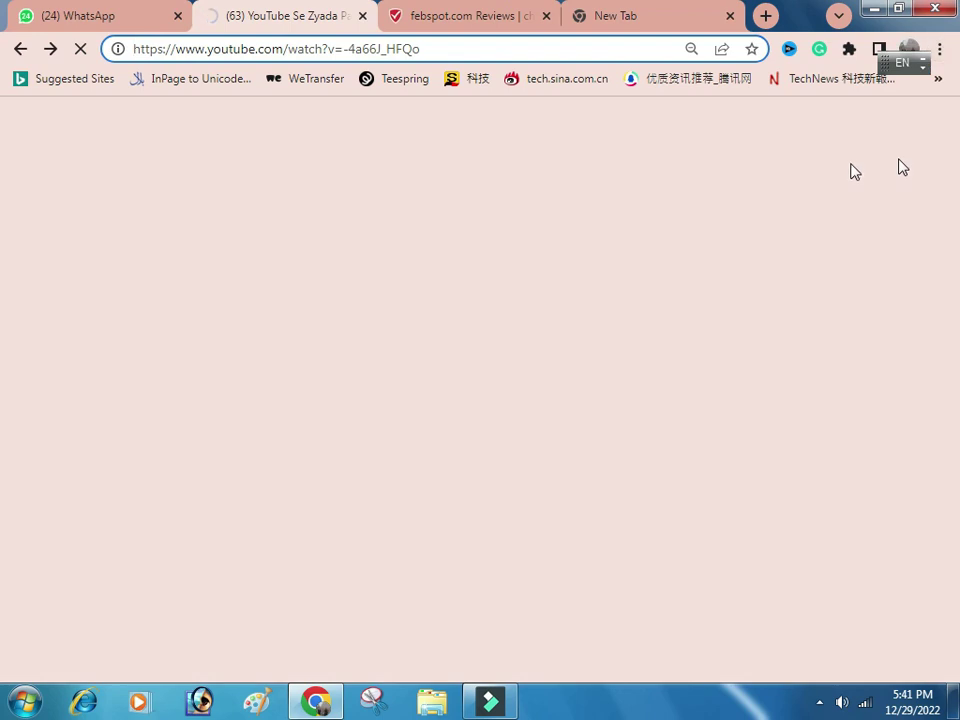
click(609, 15)
click(447, 382)
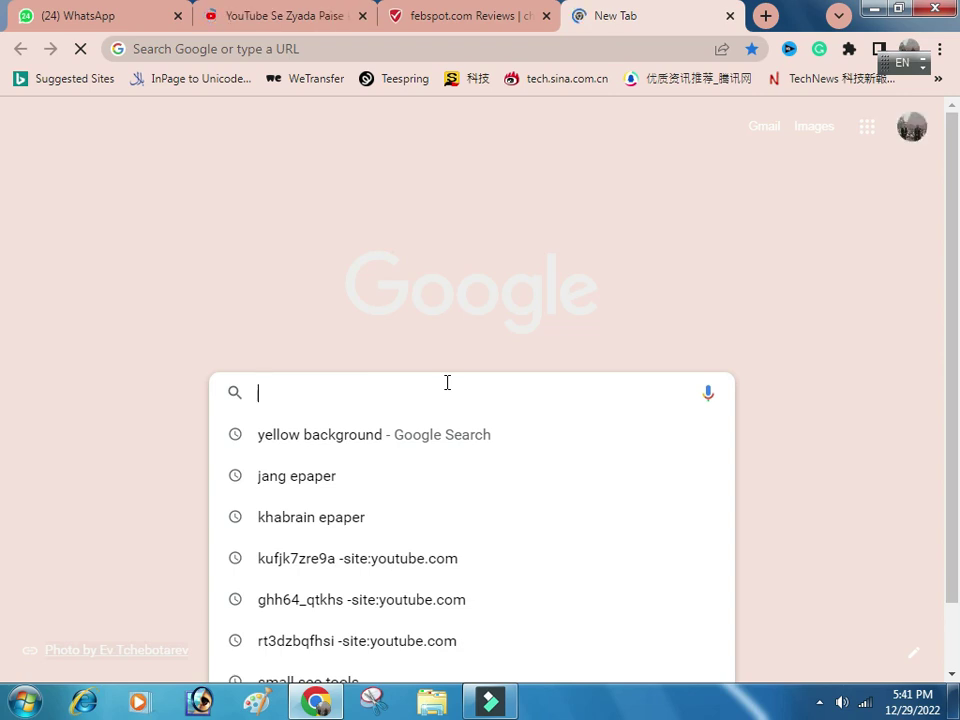
Search Google for 'febspot com' and switch to the febspot.com ScamAdviser reviews tab.
text(fe)
key(Return)
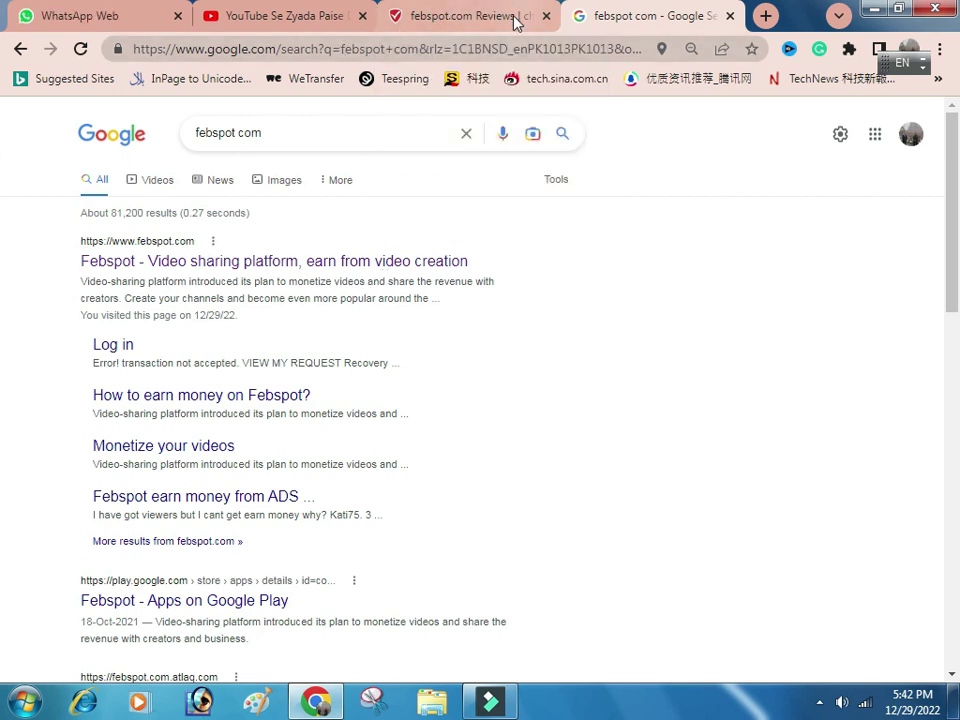
click(472, 17)
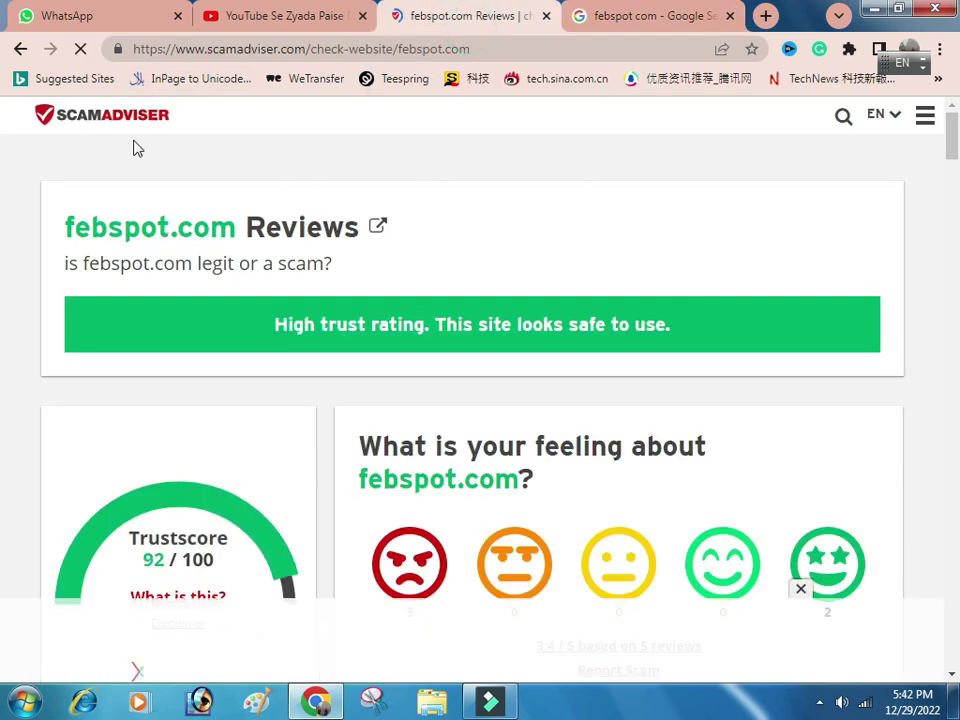
Review febspot.com's high-trust 92/100 Trustscore on ScamAdviser, then close that tab.
scroll(339, 133, down, 2)
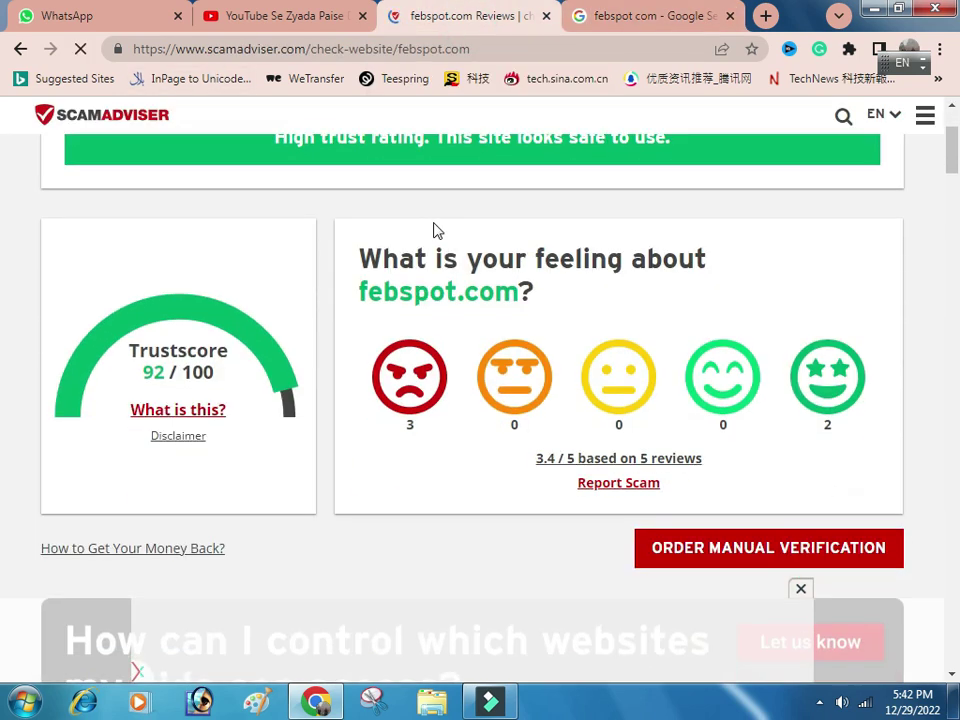
scroll(435, 229, up, 2)
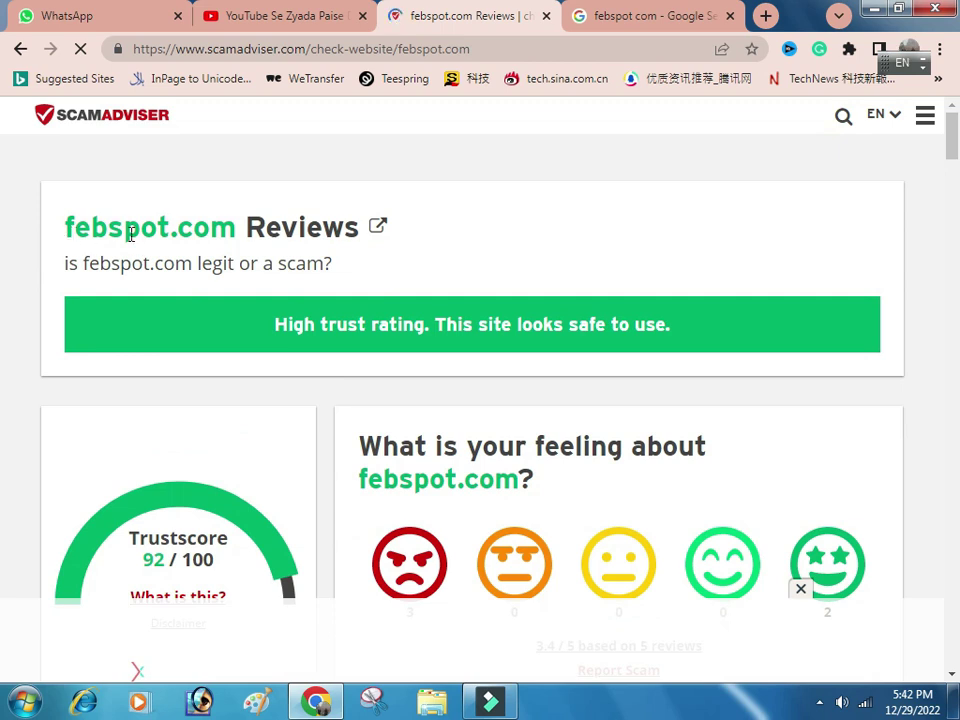
scroll(505, 273, down, 1)
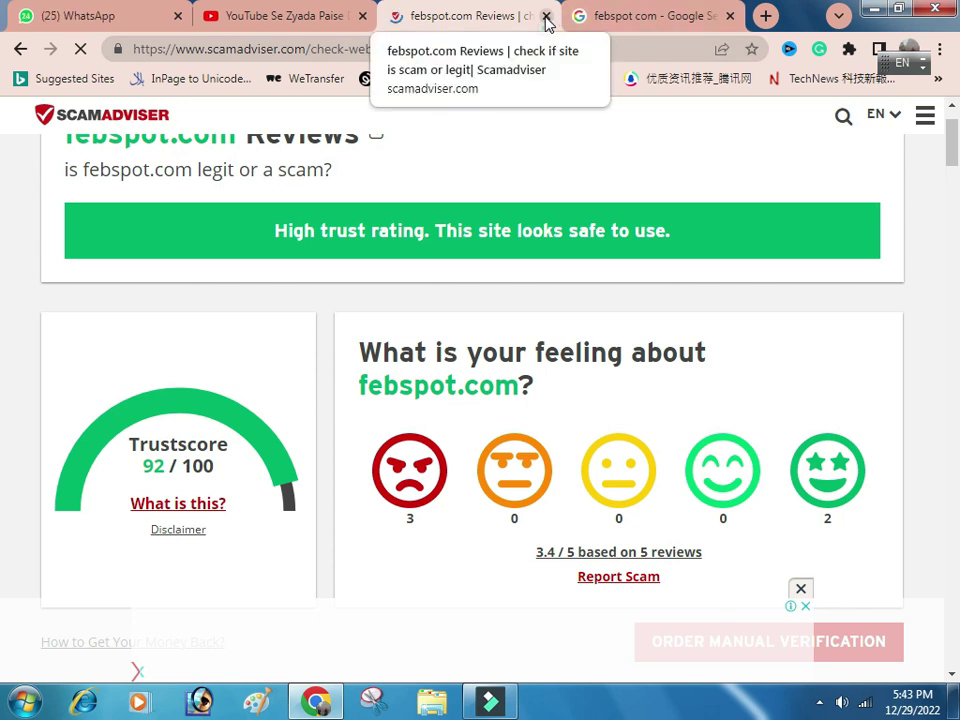
click(546, 17)
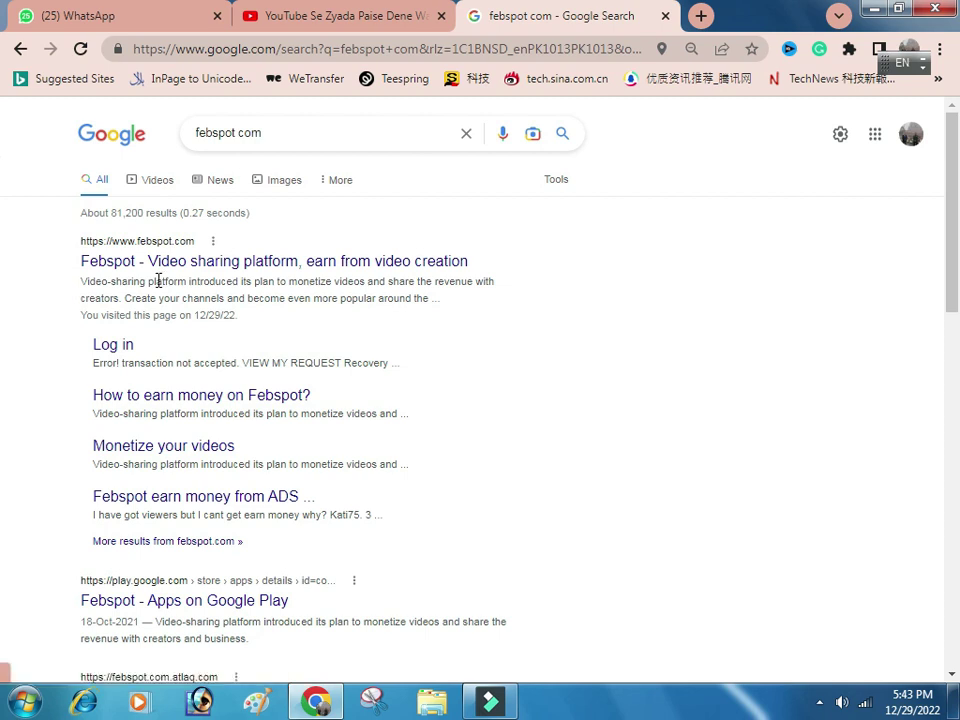
Open the 'Febspot - Video sharing platform' result and scroll down to its earnings calculator.
click(157, 262)
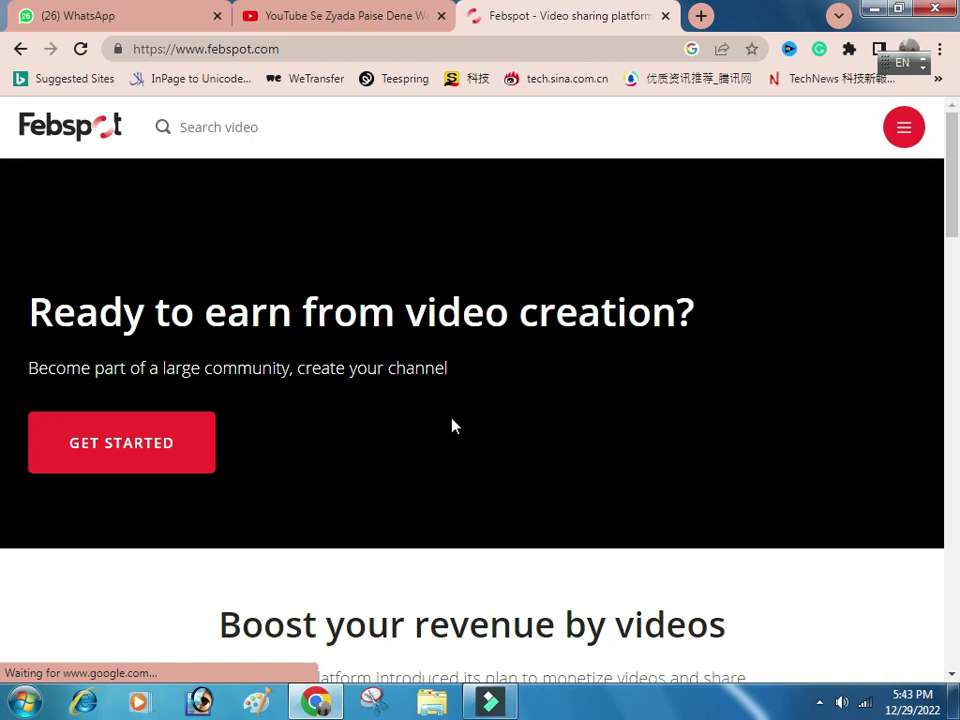
scroll(448, 428, down, 1)
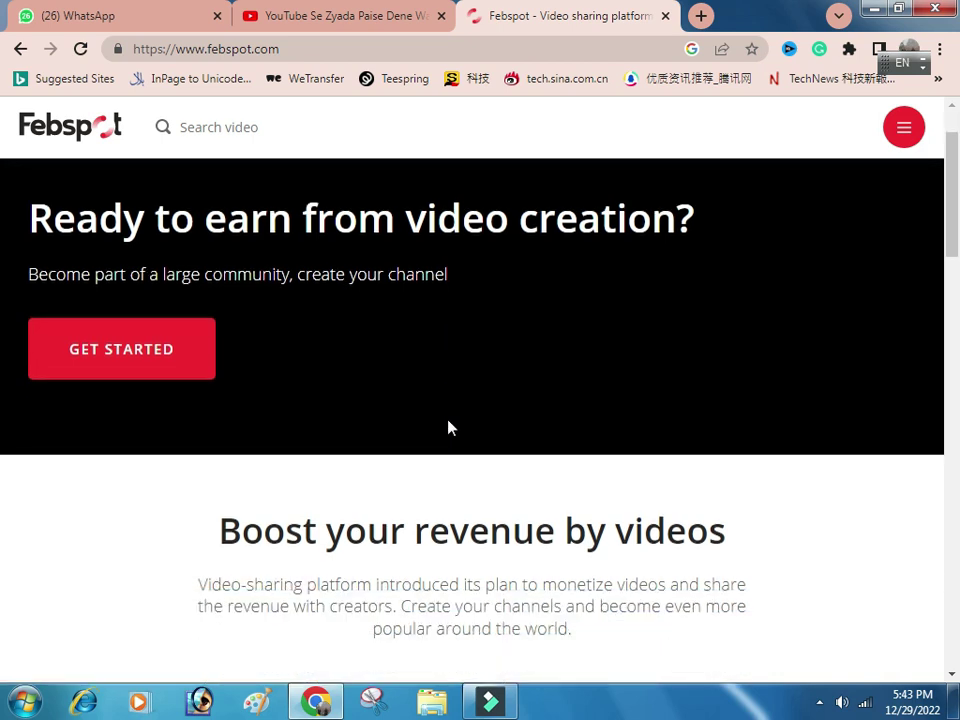
scroll(448, 428, up, 1)
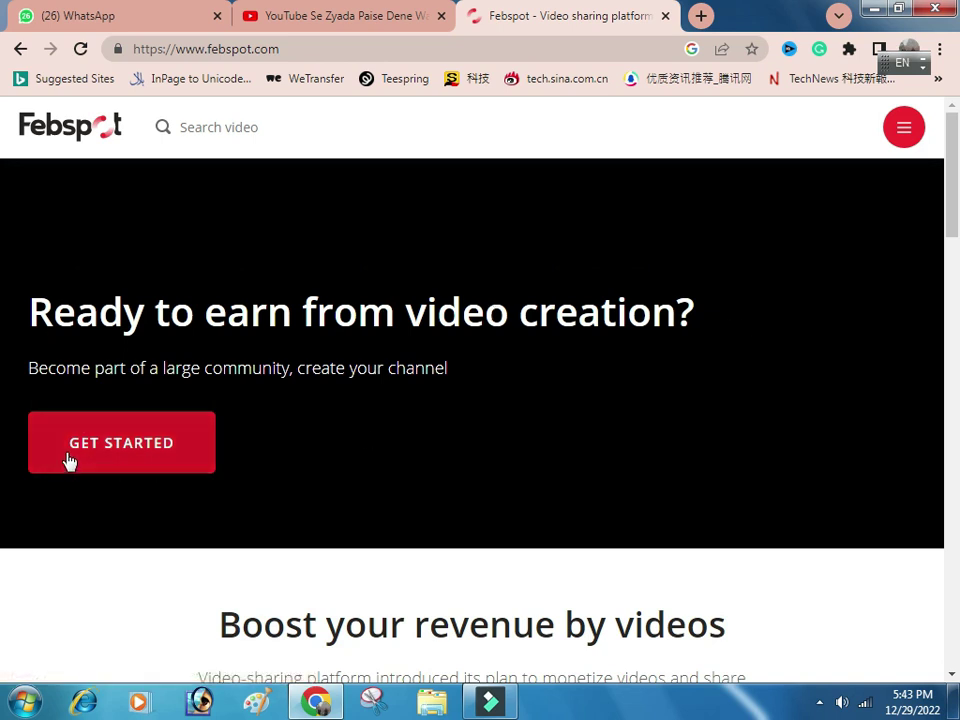
scroll(178, 493, down, 4)
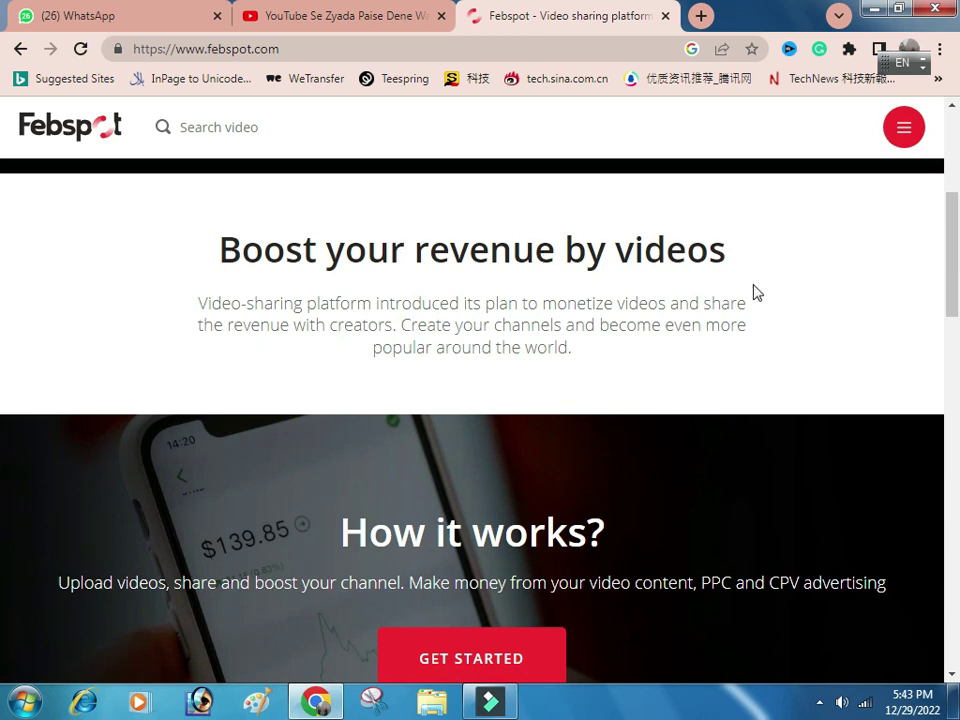
scroll(755, 383, down, 3)
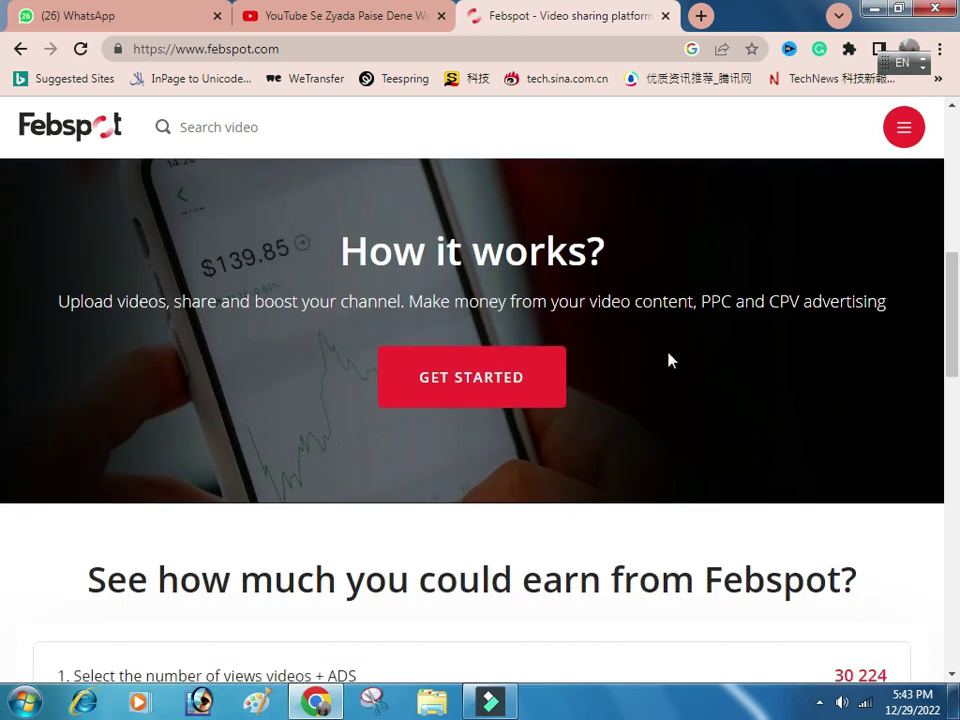
scroll(677, 371, down, 1)
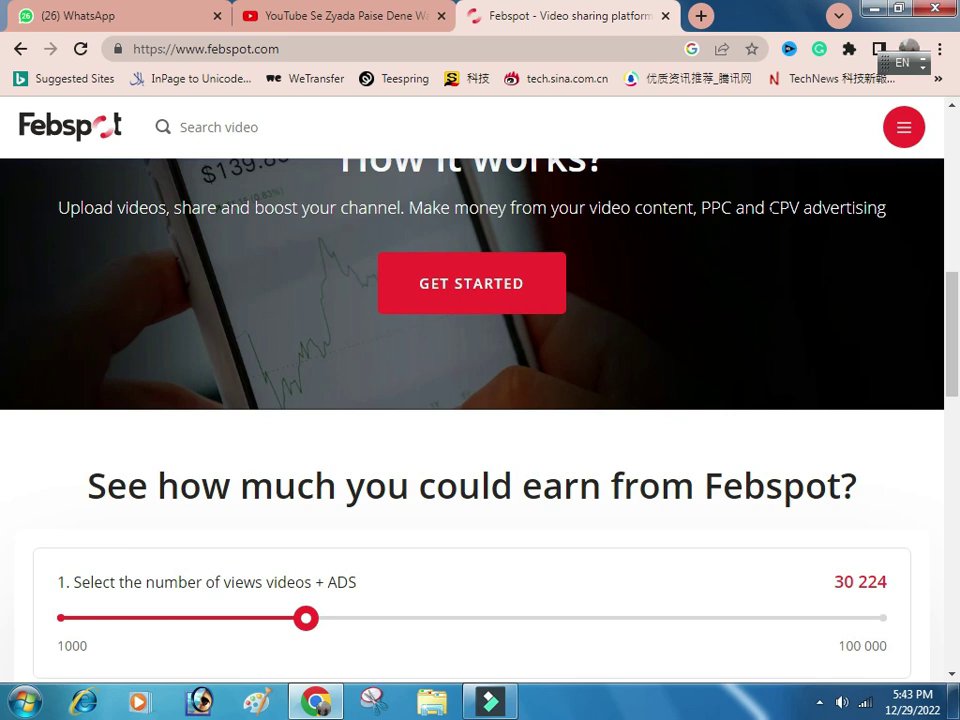
scroll(839, 307, down, 3)
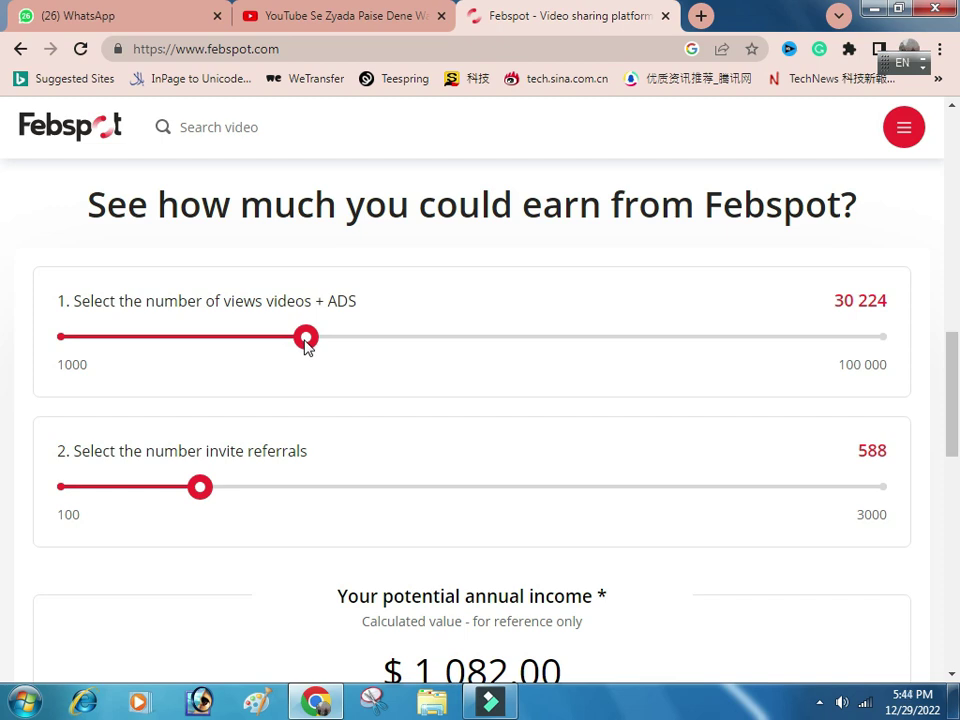
Drag the calculator sliders to 1 000 views and 100 referrals, showing $60.00 annual income.
drag(306, 338, 28, 332)
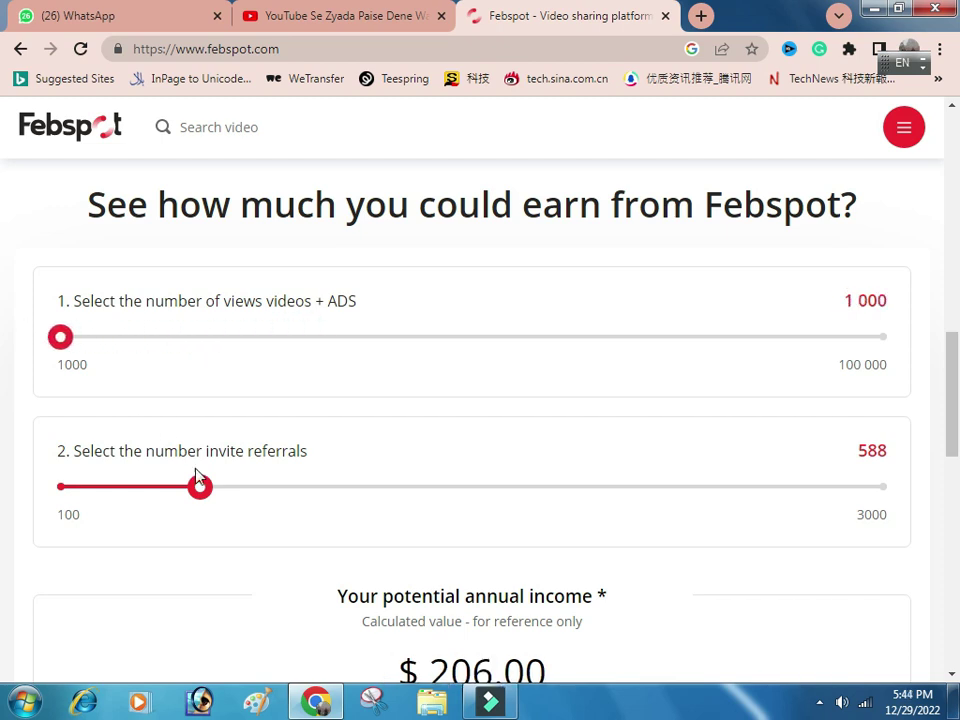
drag(197, 476, 55, 489)
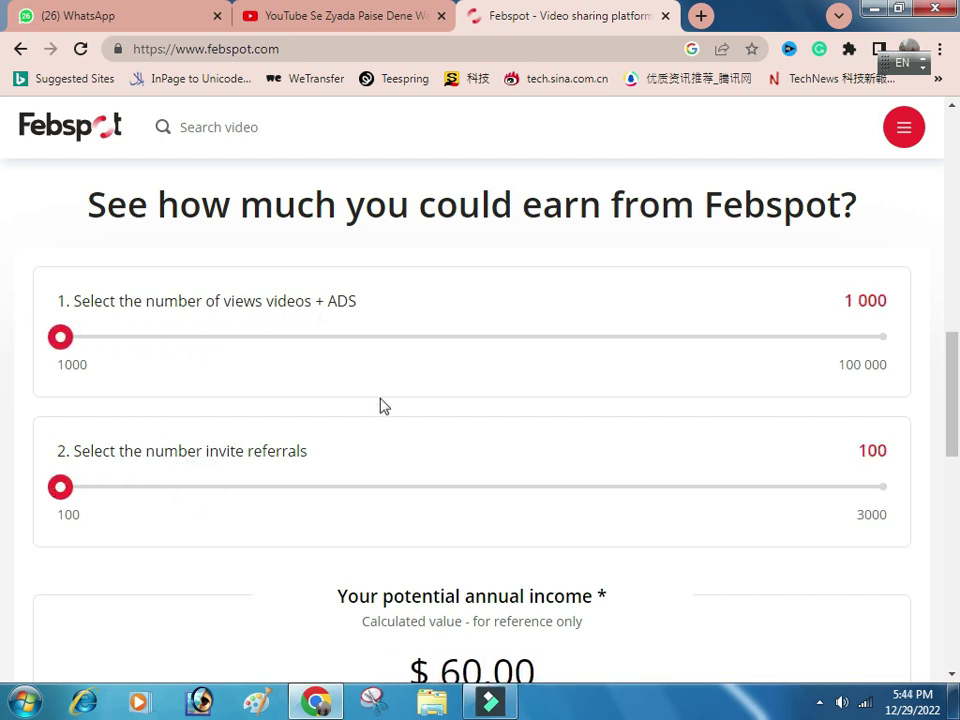
scroll(380, 406, down, 1)
scroll(380, 406, up, 1)
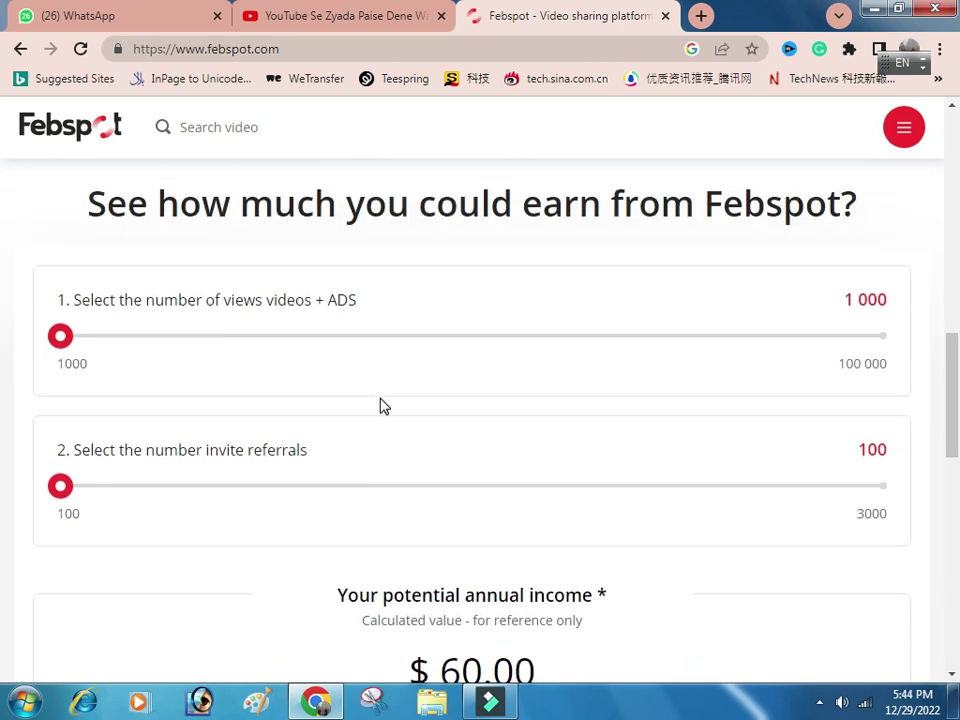
scroll(380, 406, down, 1)
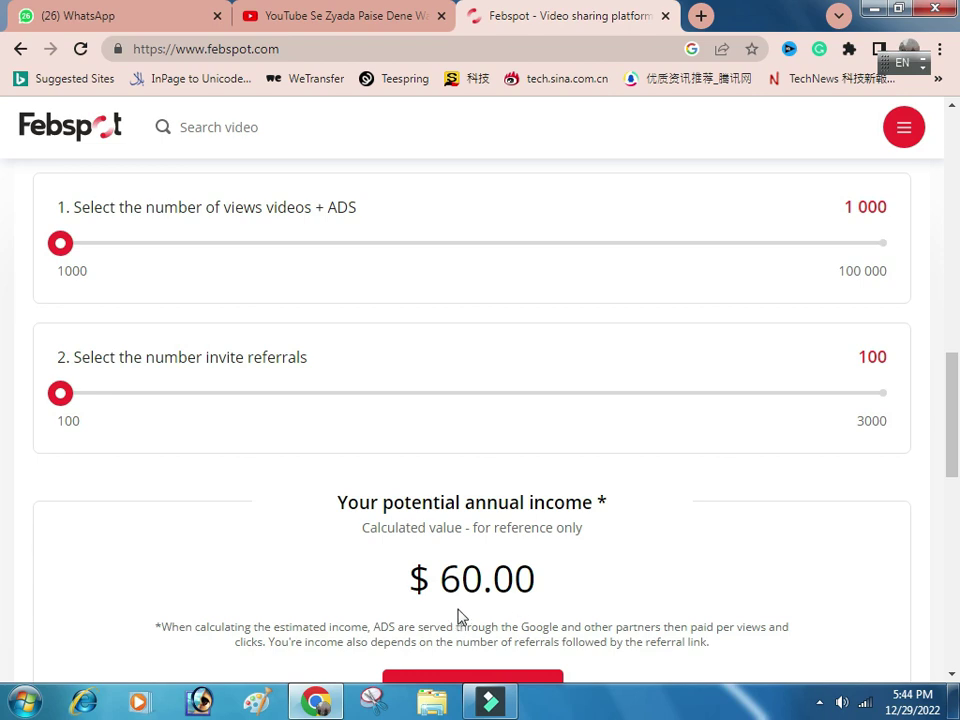
scroll(561, 506, down, 1)
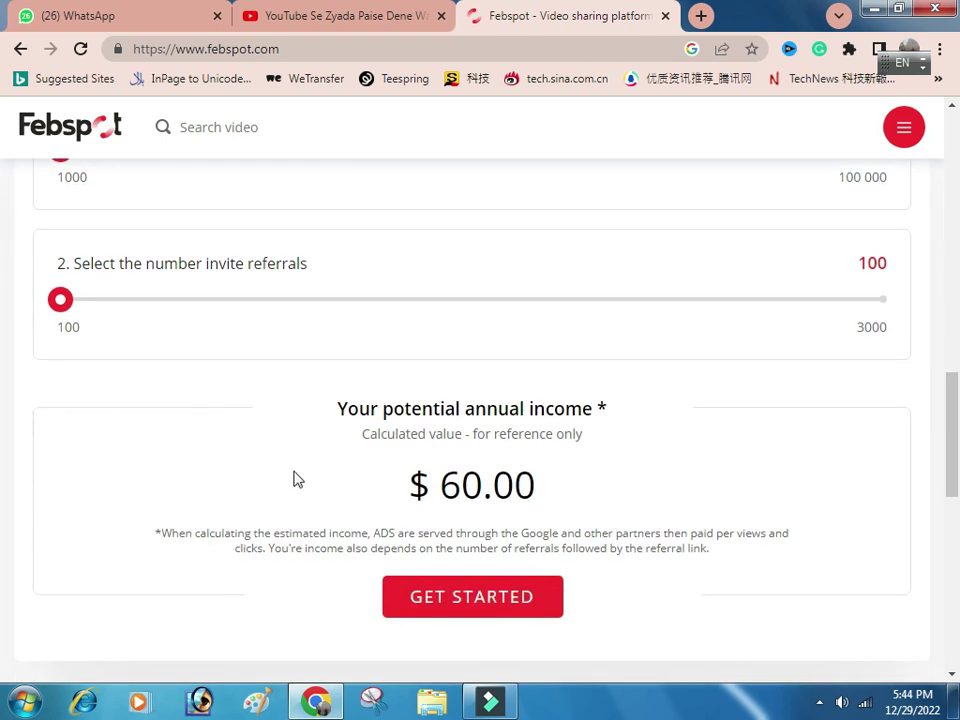
scroll(593, 439, down, 1)
scroll(553, 393, up, 3)
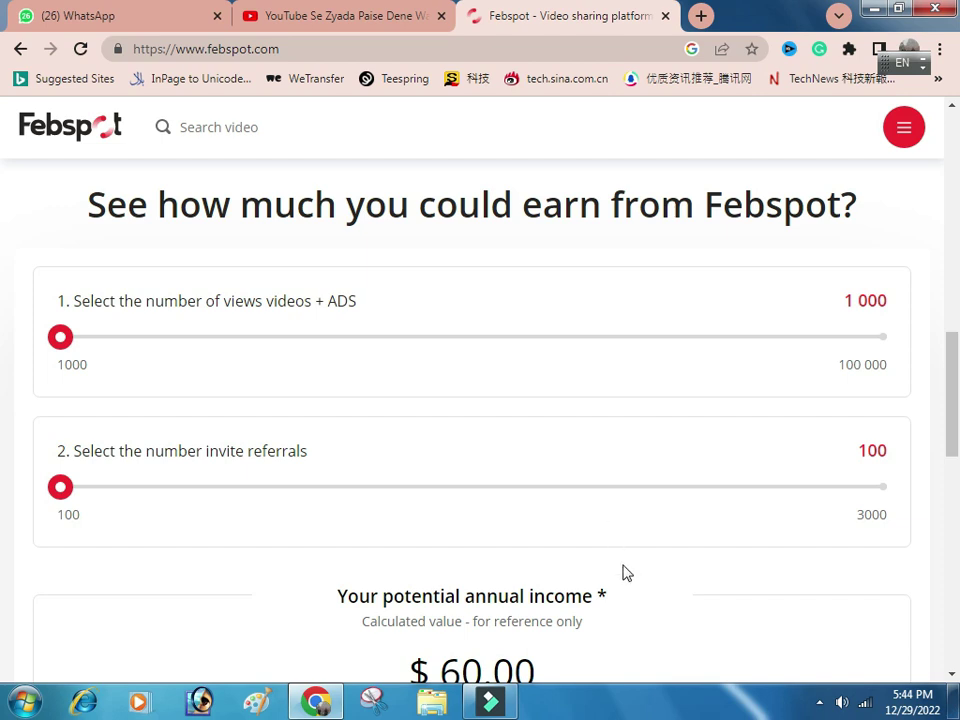
Return to the top of the page and choose Sign up from the hamburger menu.
scroll(698, 511, up, 1)
scroll(698, 511, up, 2)
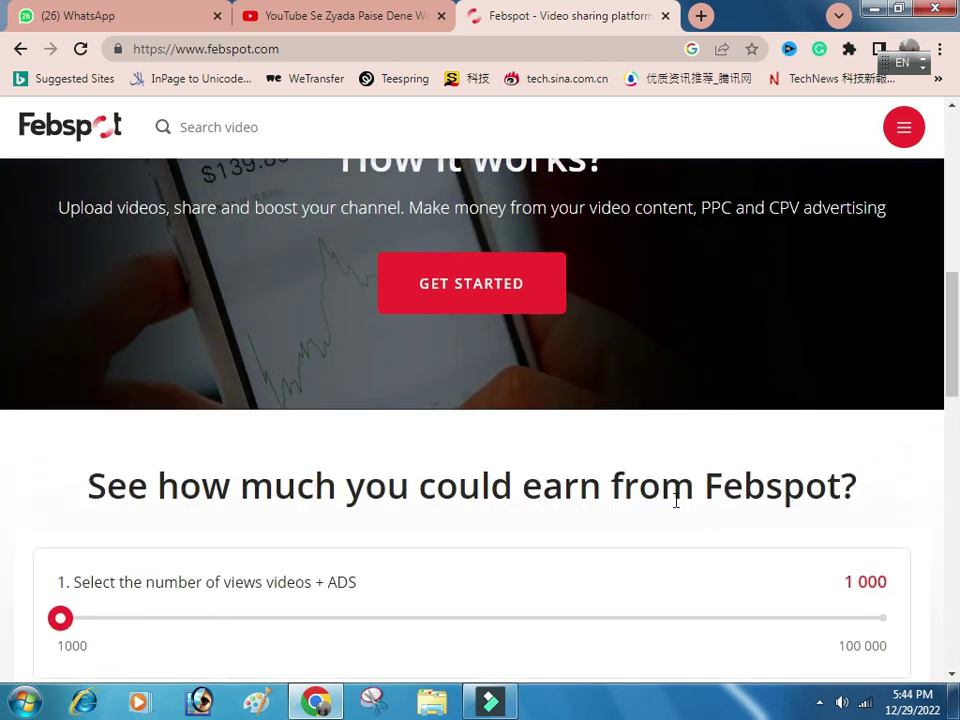
scroll(656, 497, up, 1)
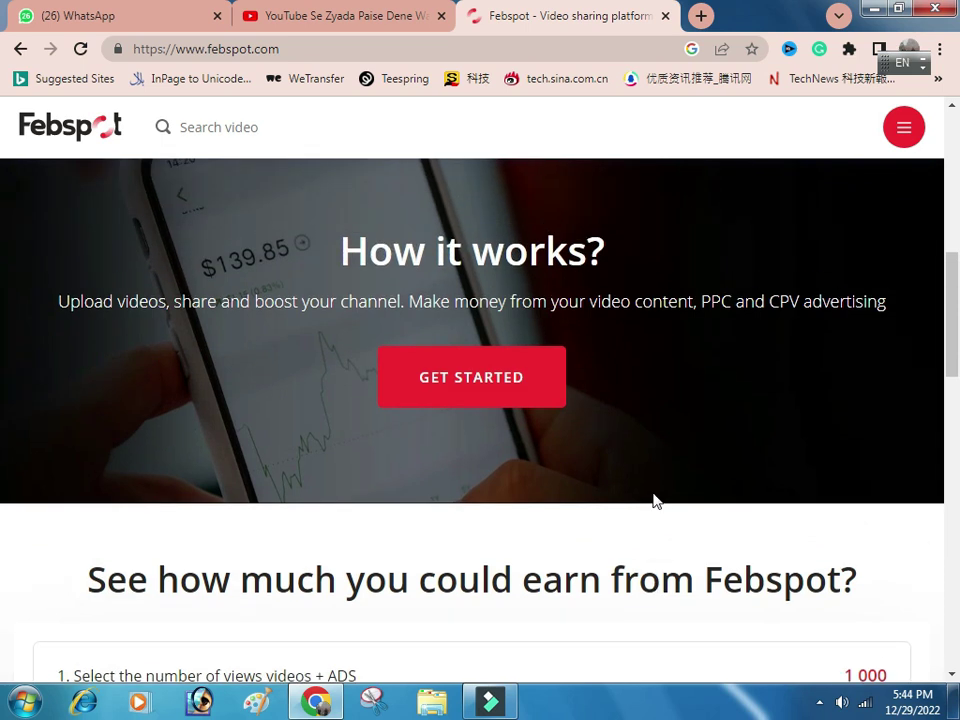
scroll(650, 499, up, 1)
scroll(626, 500, up, 1)
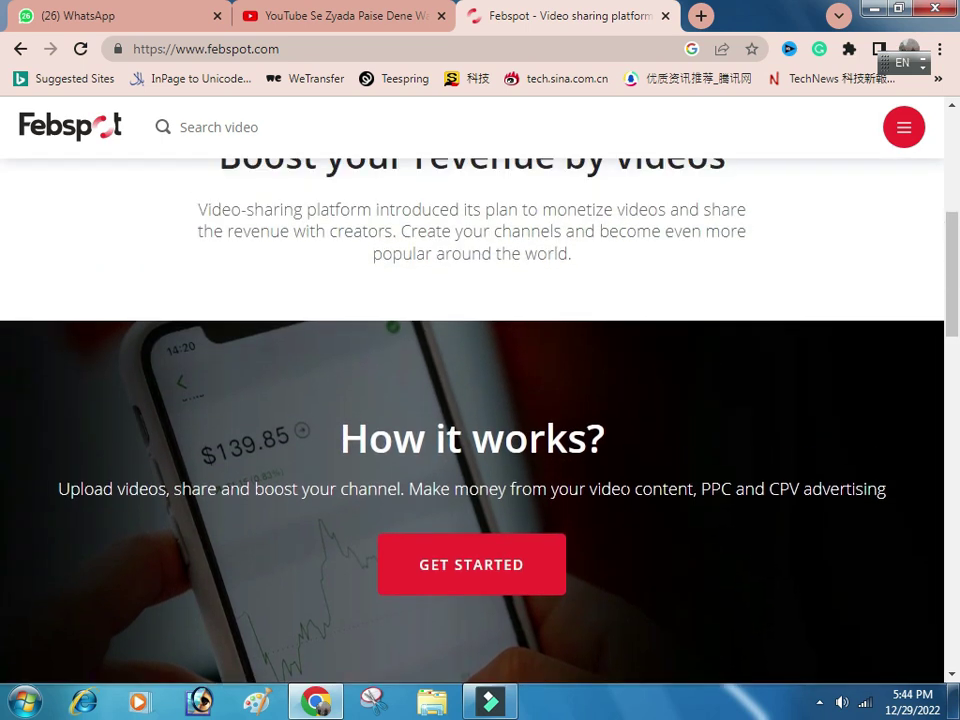
scroll(623, 488, up, 3)
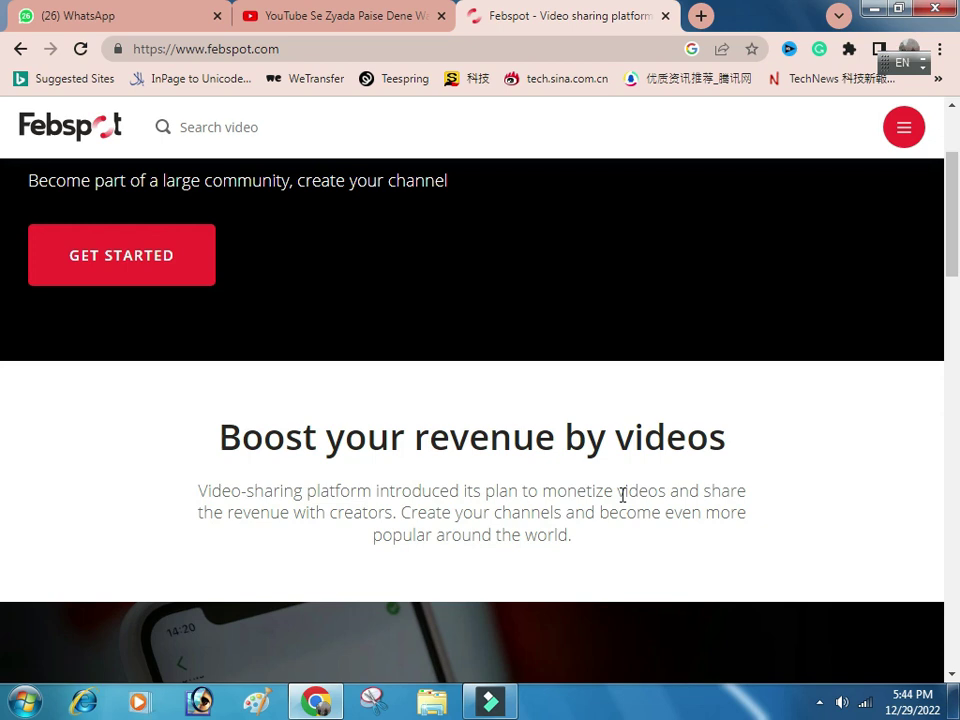
click(905, 130)
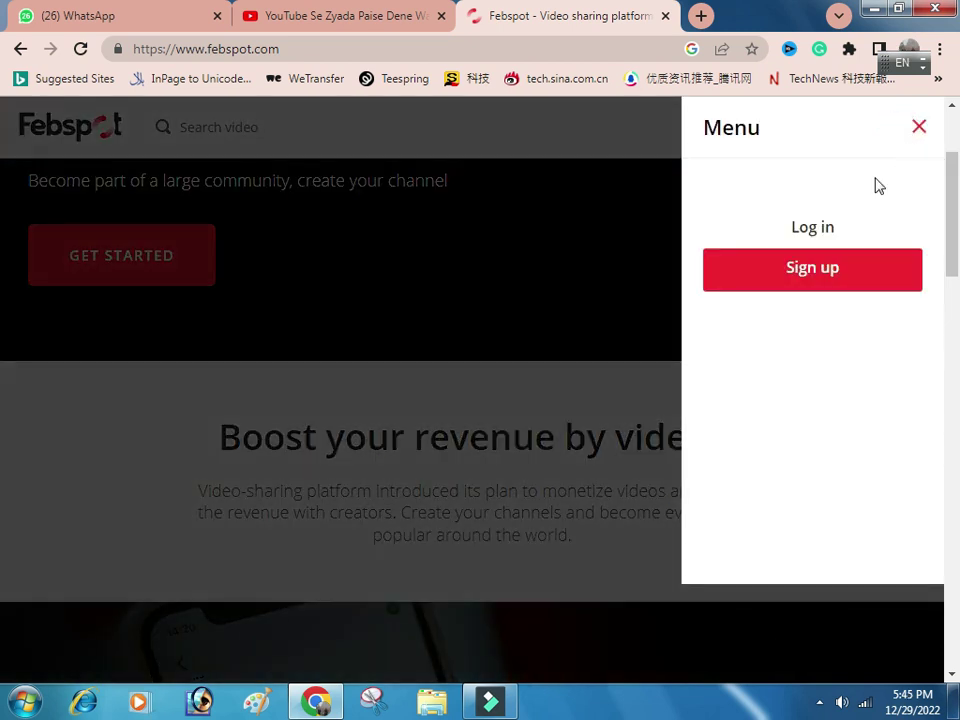
click(828, 270)
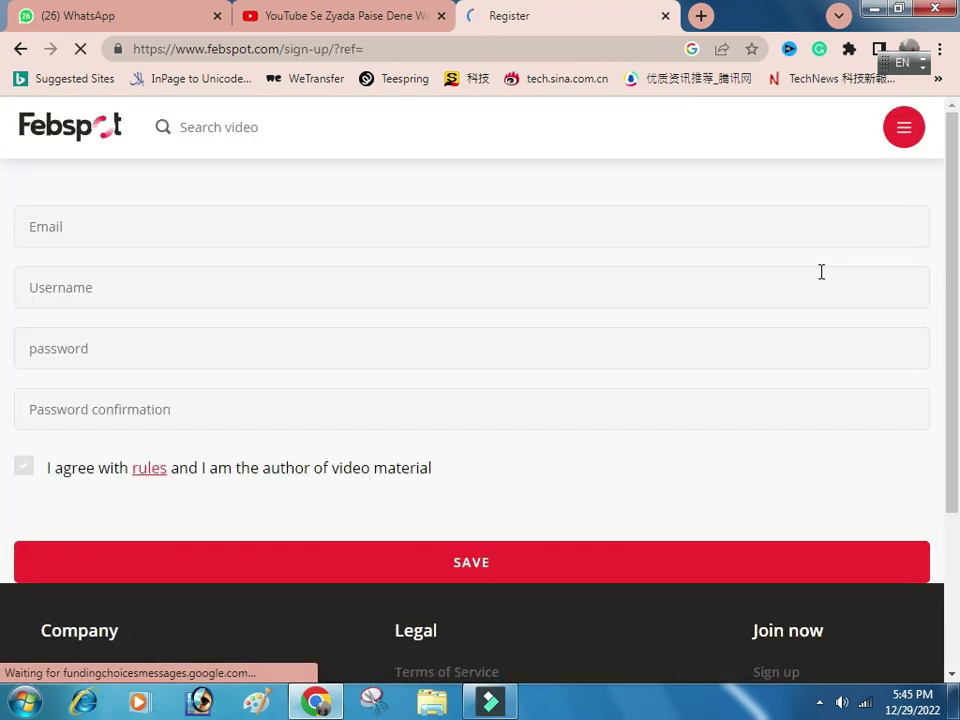
Autofill the saved e-mail, enter a username, and submit the Febspot sign-up form.
click(174, 225)
click(222, 287)
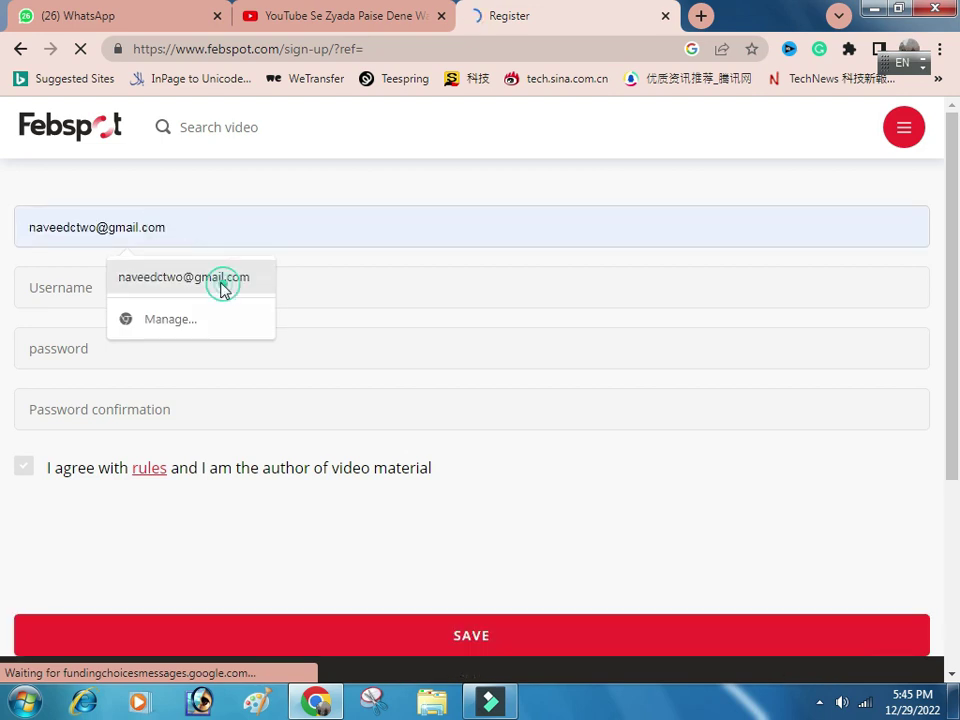
click(208, 287)
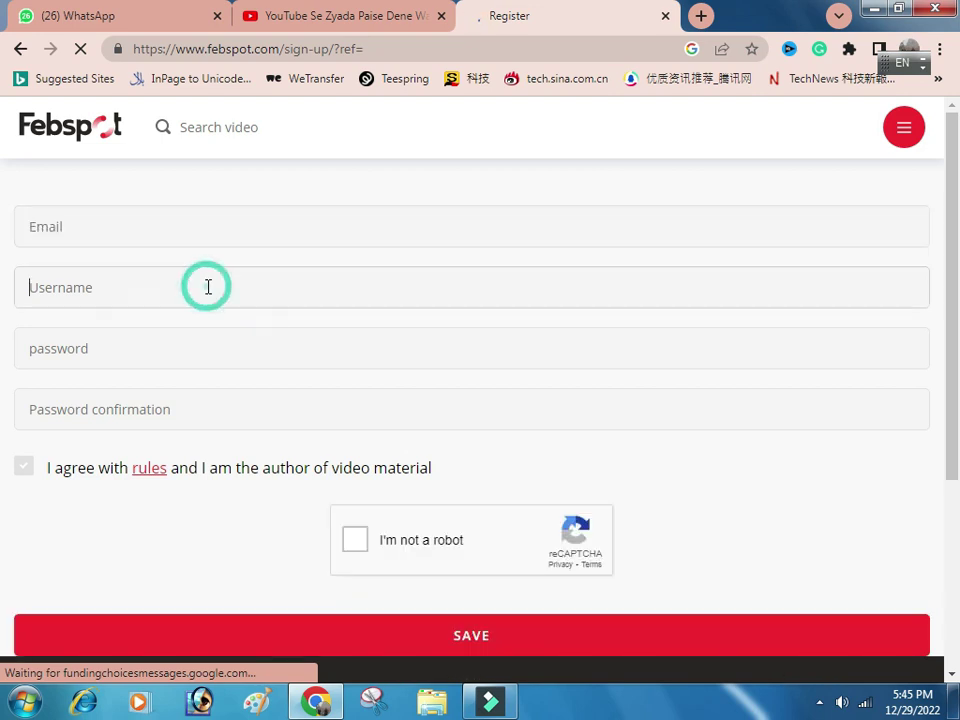
click(178, 225)
click(201, 274)
click(184, 294)
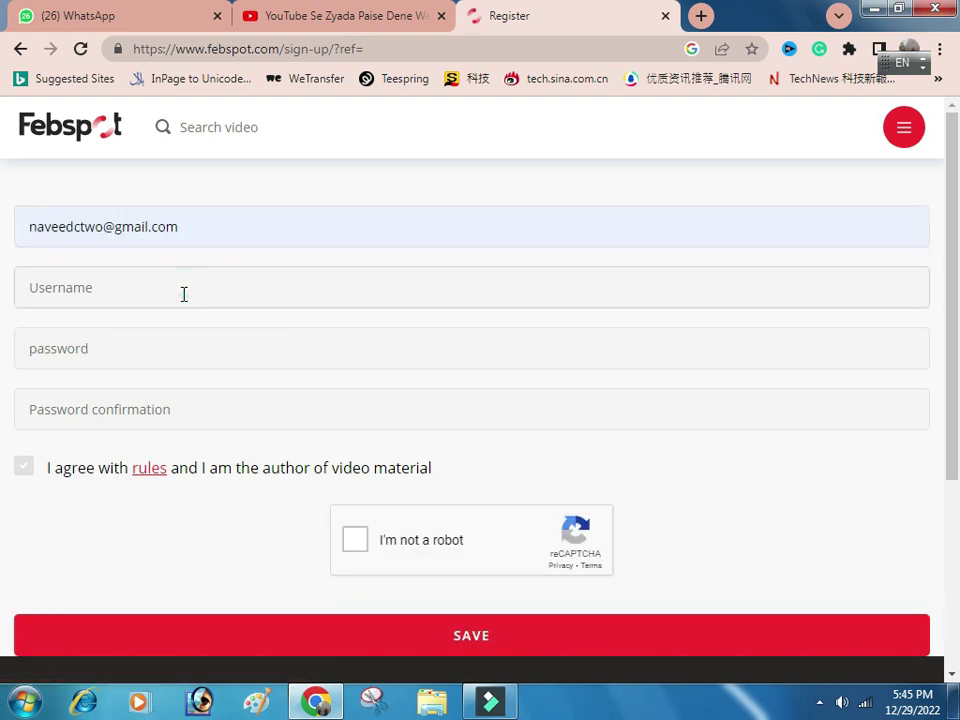
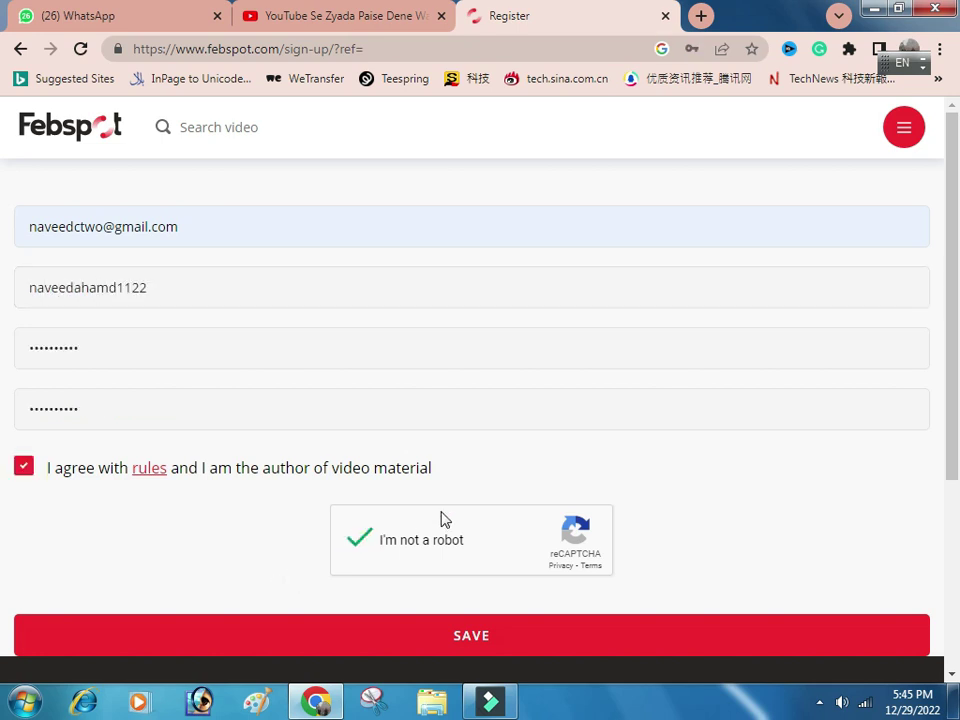
click(460, 636)
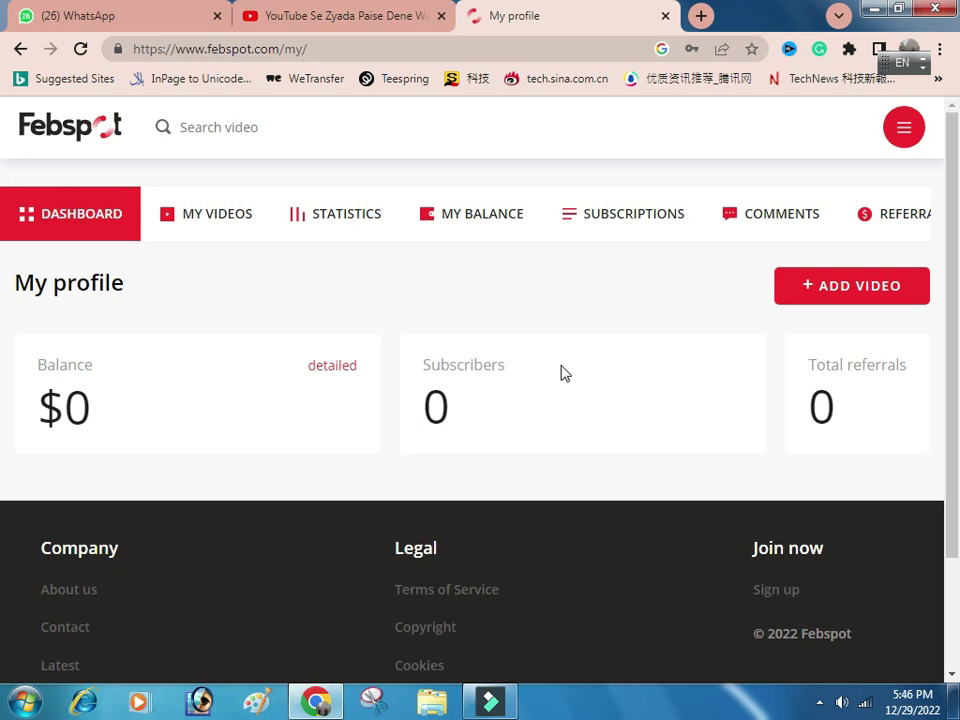
click(910, 136)
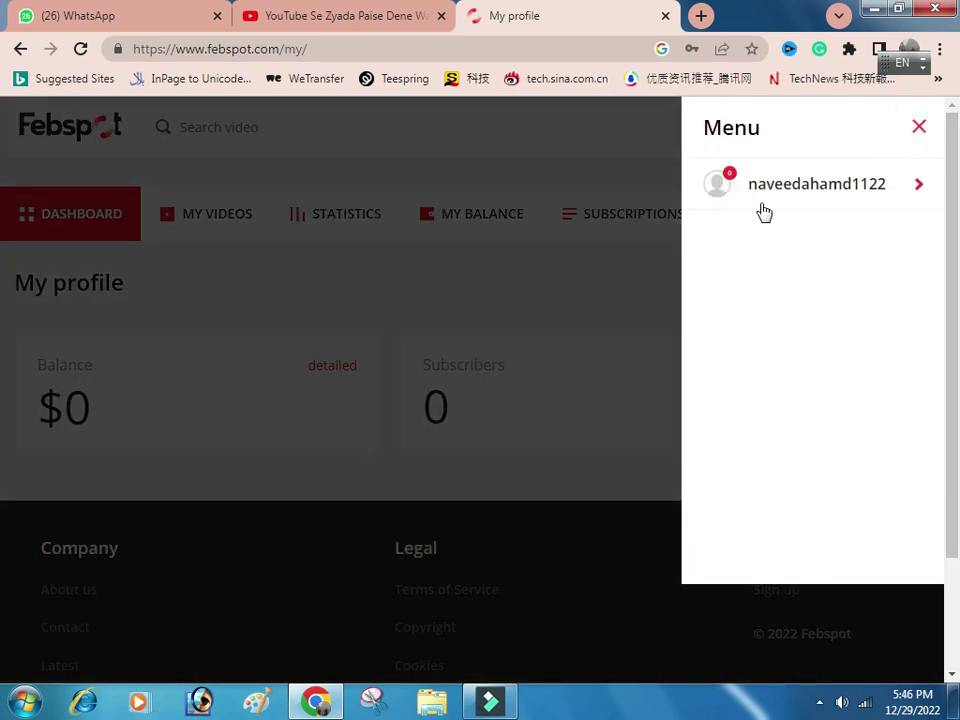
click(511, 288)
click(918, 128)
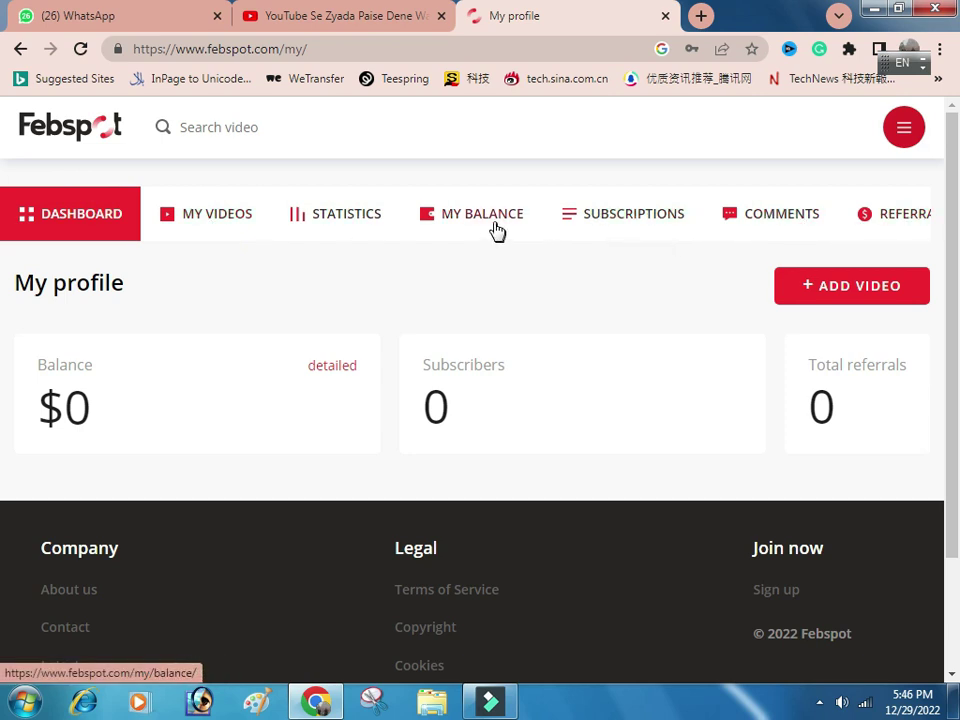
Start adding a new video and choose to upload a file from the computer.
click(853, 289)
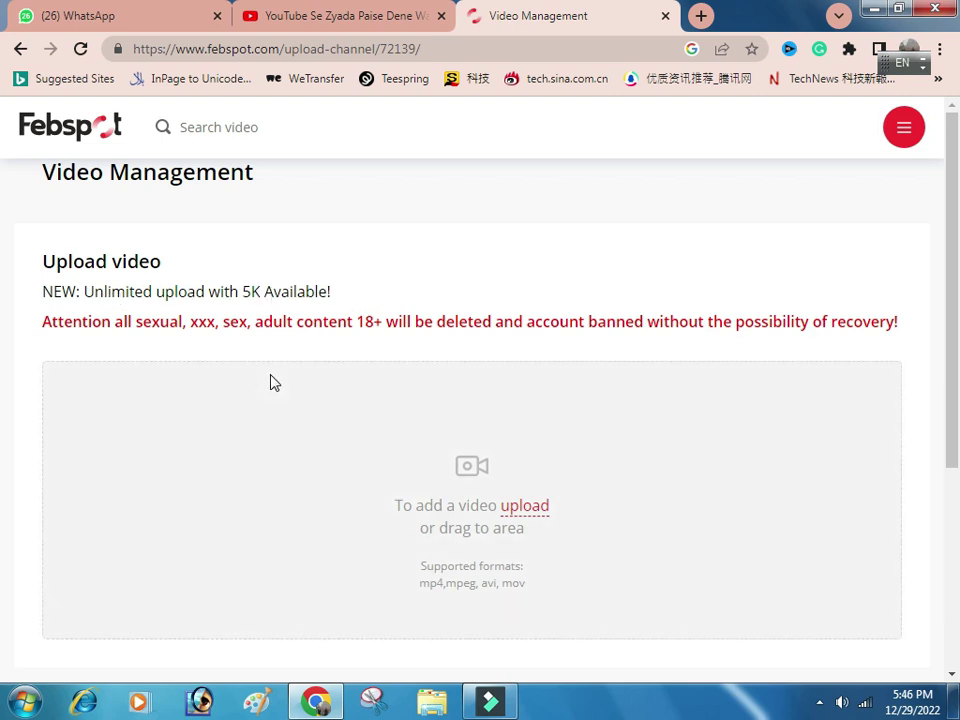
click(525, 507)
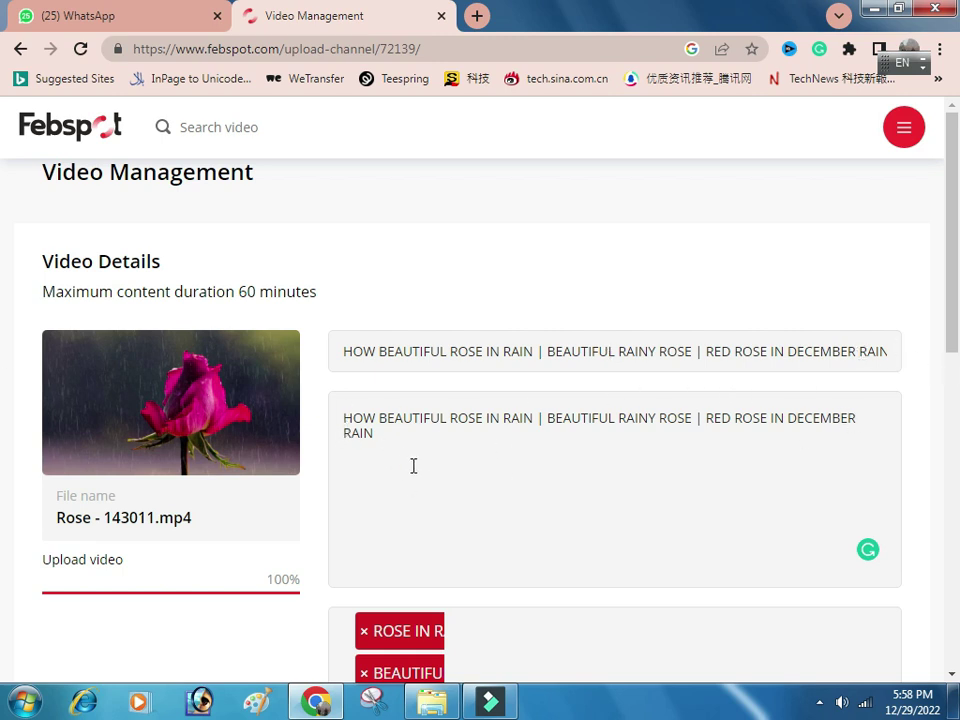
Publish the 'HOW BEAUTIFUL ROSE IN RAIN' video using ADD VIDEO at the bottom of the form.
scroll(411, 467, down, 2)
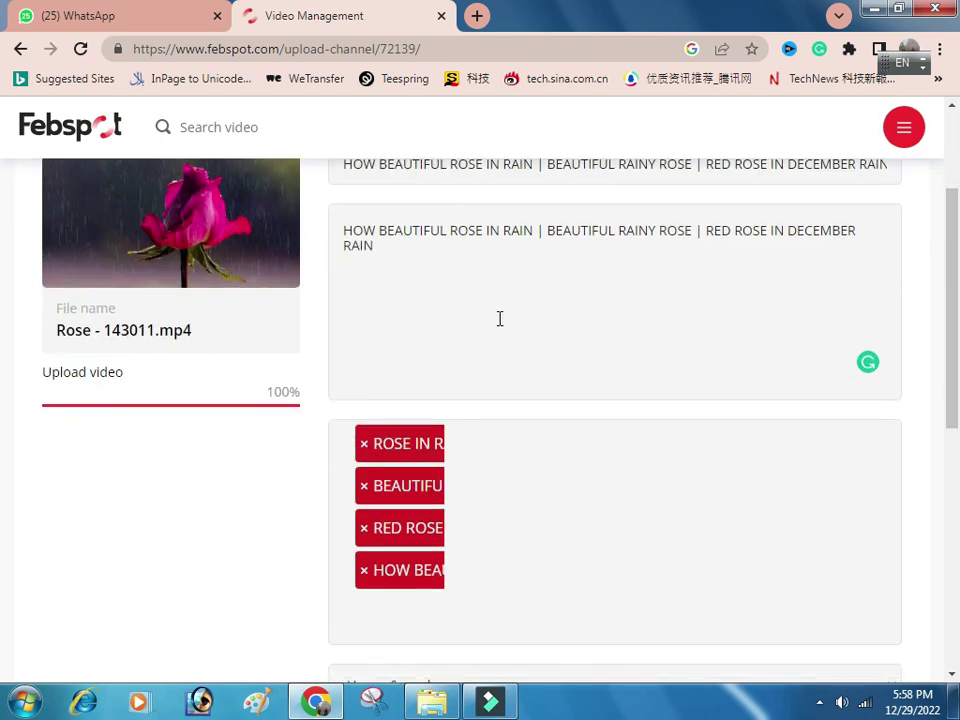
scroll(499, 317, up, 1)
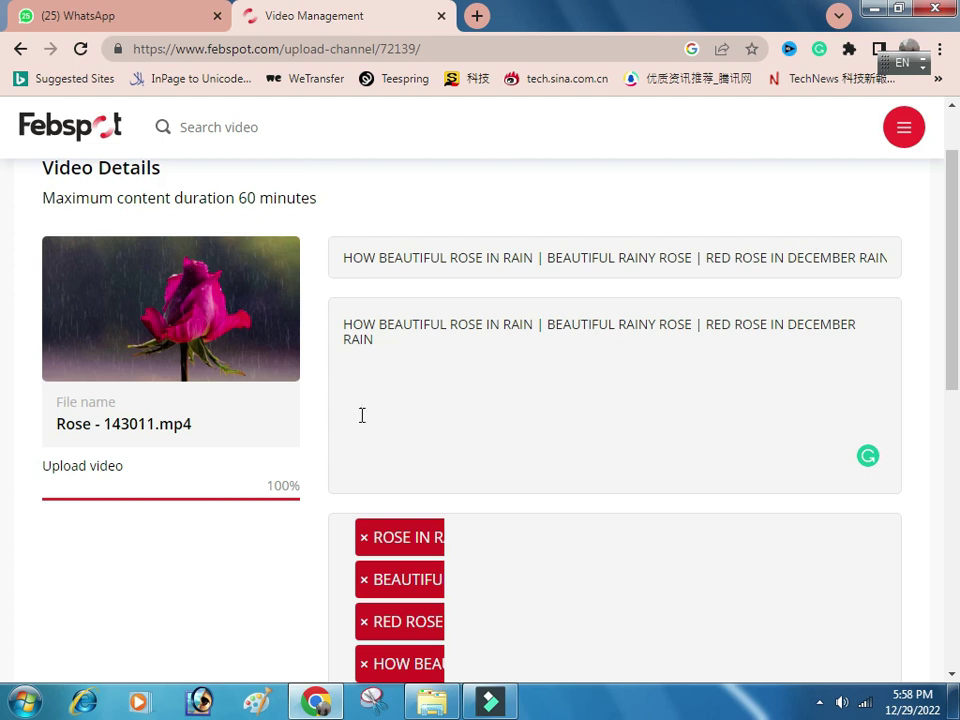
scroll(454, 420, down, 2)
scroll(463, 528, down, 2)
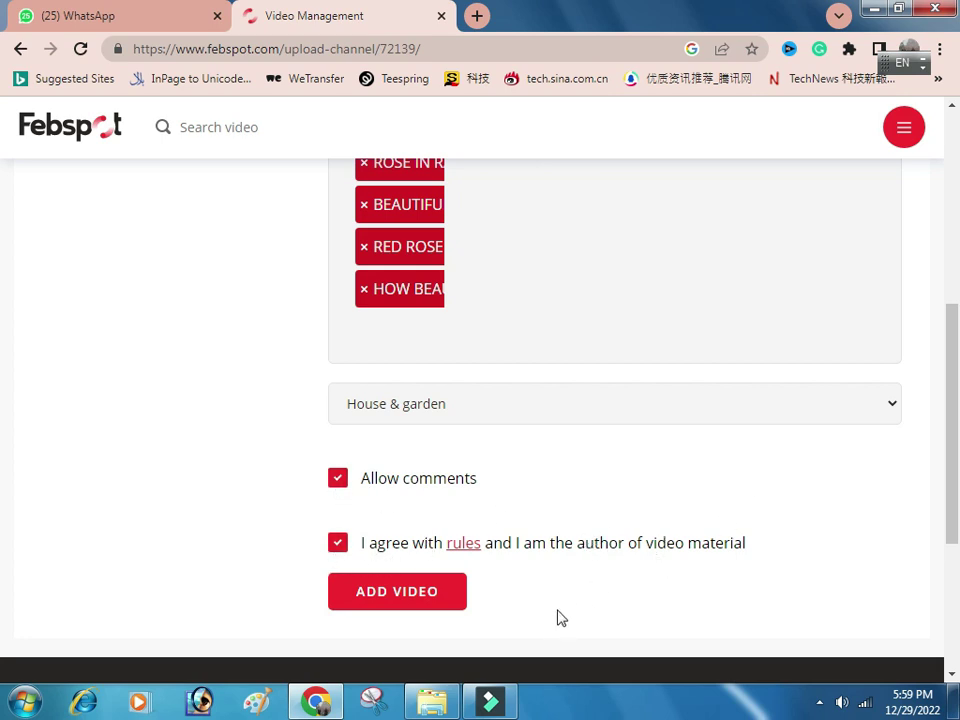
click(438, 604)
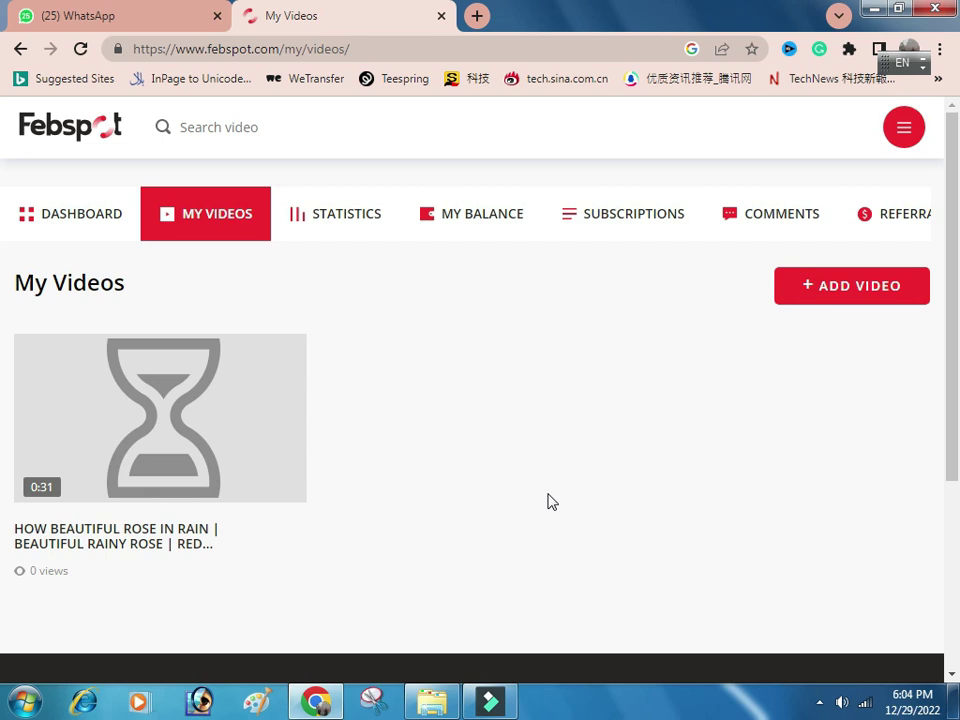
Check MY BALANCE, then bring up Account settings showing the login, country Pakistan and Active status.
click(490, 217)
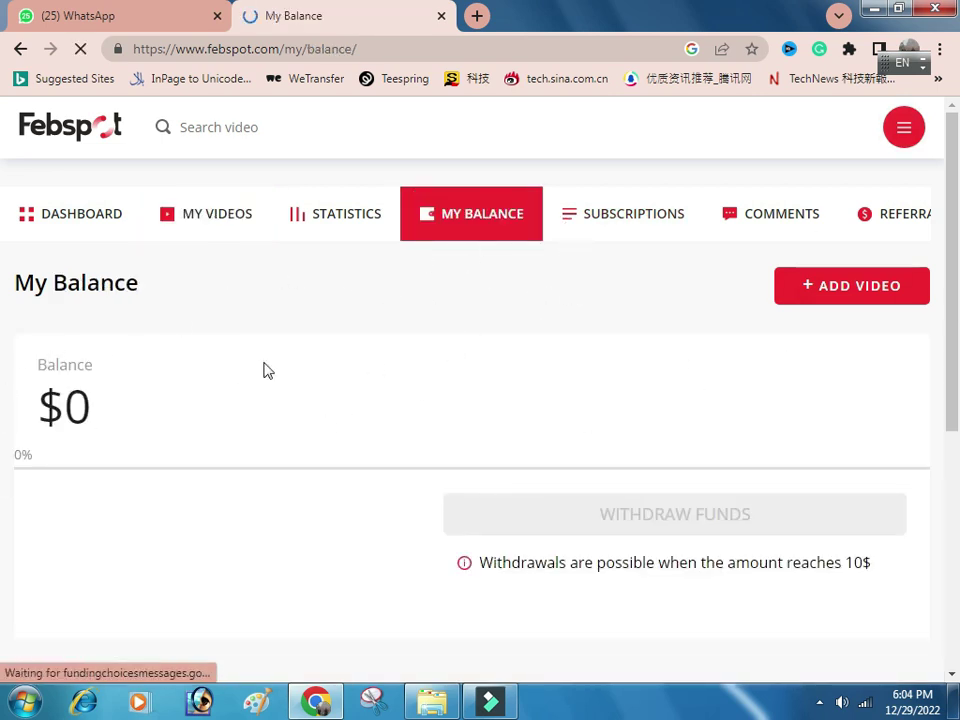
click(905, 125)
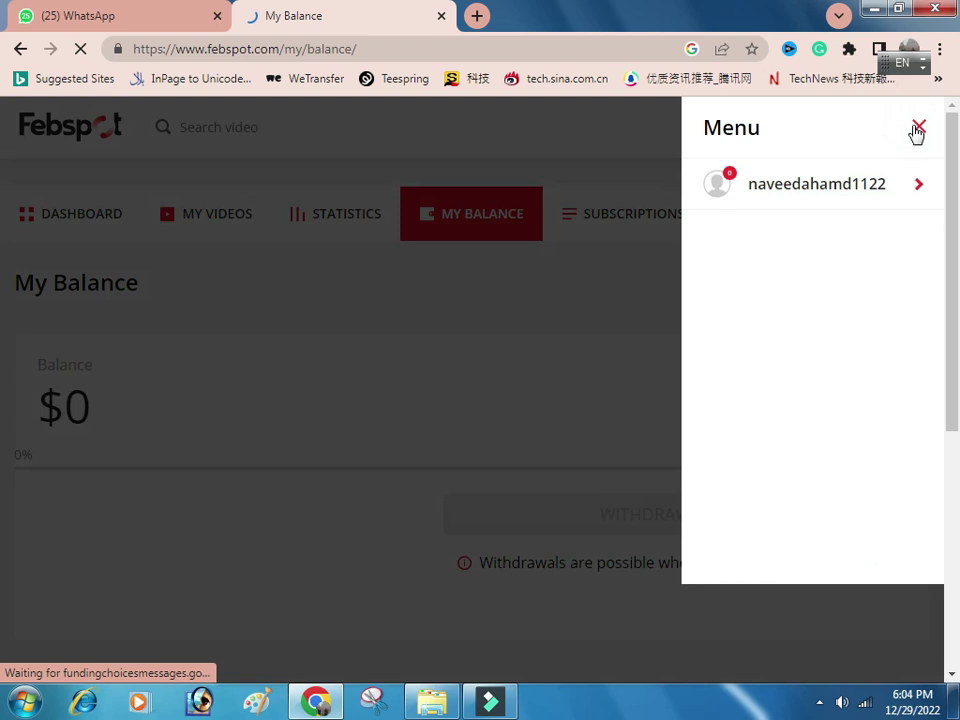
click(915, 187)
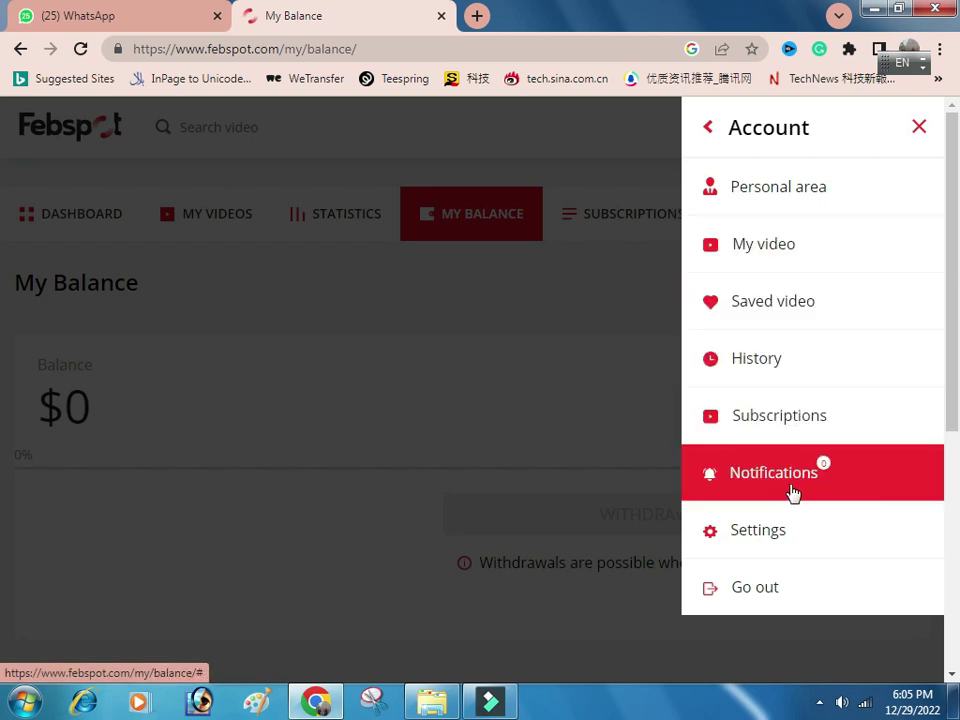
click(770, 536)
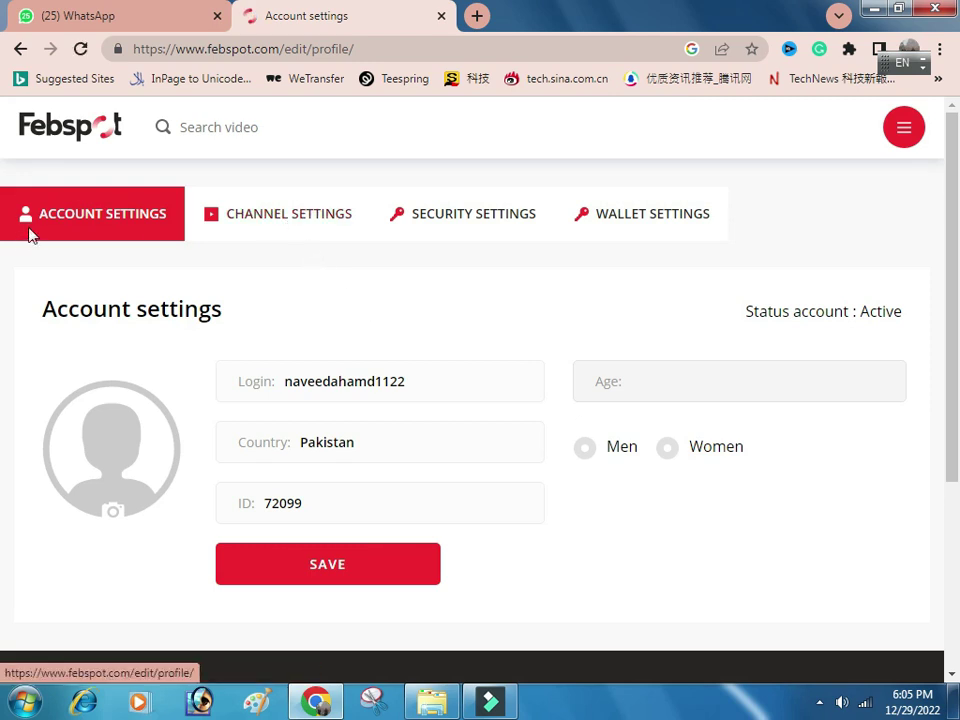
Scroll through the account page, then look over the Channel settings page.
scroll(384, 390, down, 1)
scroll(426, 349, up, 1)
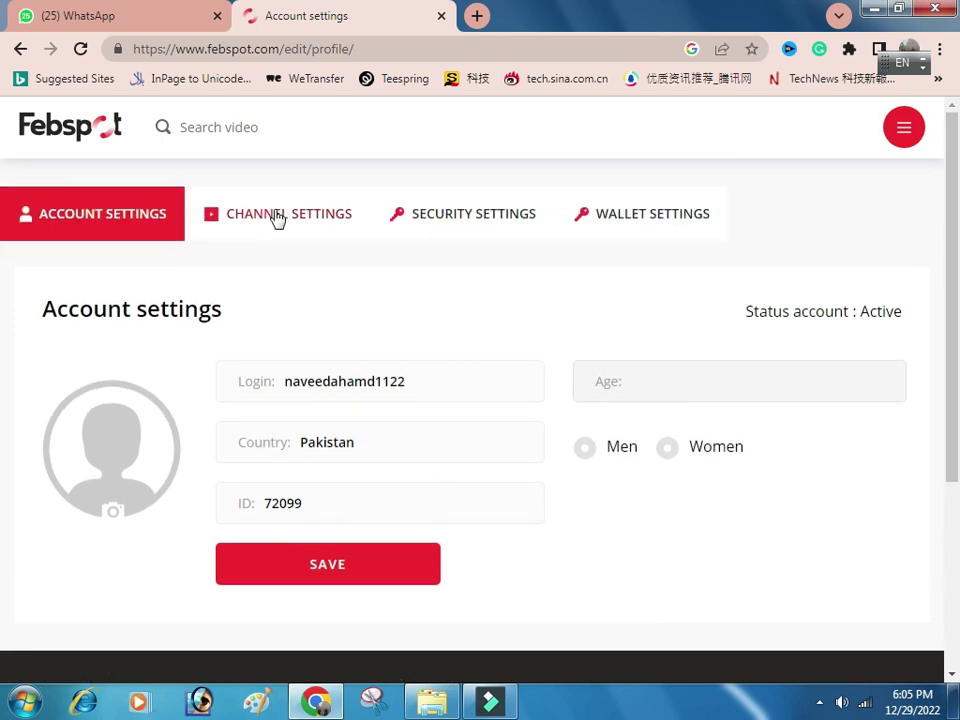
click(279, 216)
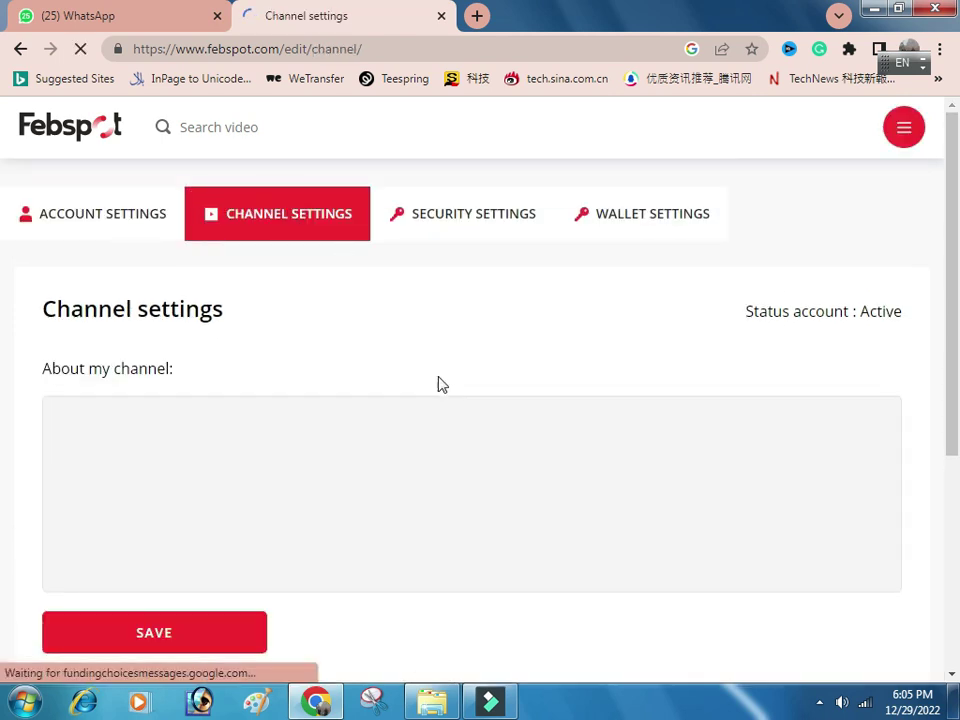
scroll(440, 384, down, 2)
scroll(296, 329, up, 2)
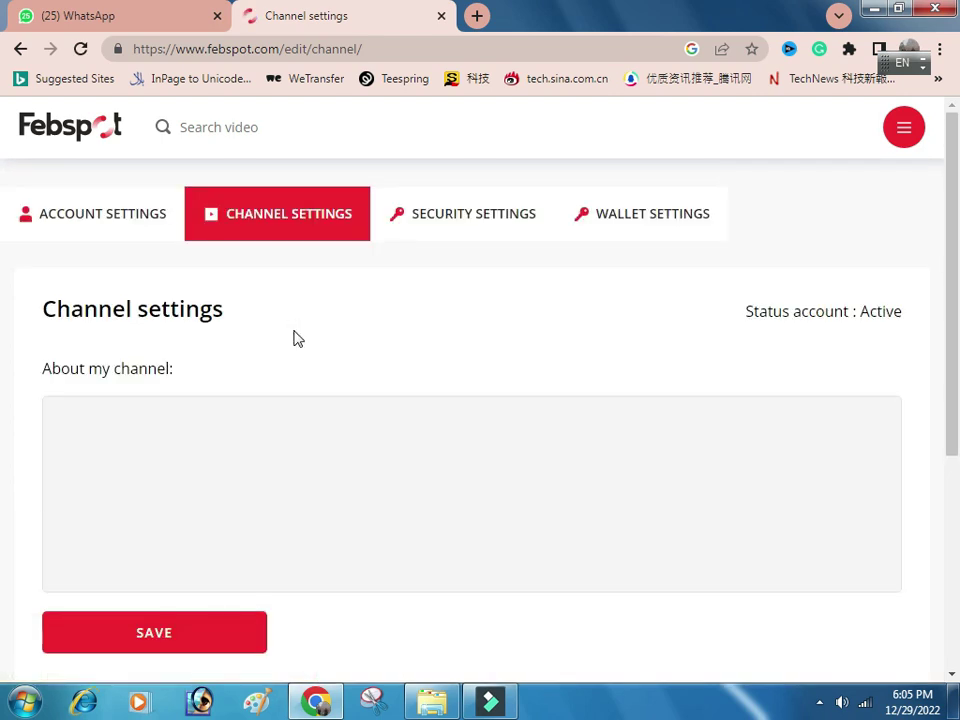
Review the Security settings: password change fields plus E-mail and Two-factor authentication tabs.
click(433, 226)
scroll(180, 507, down, 3)
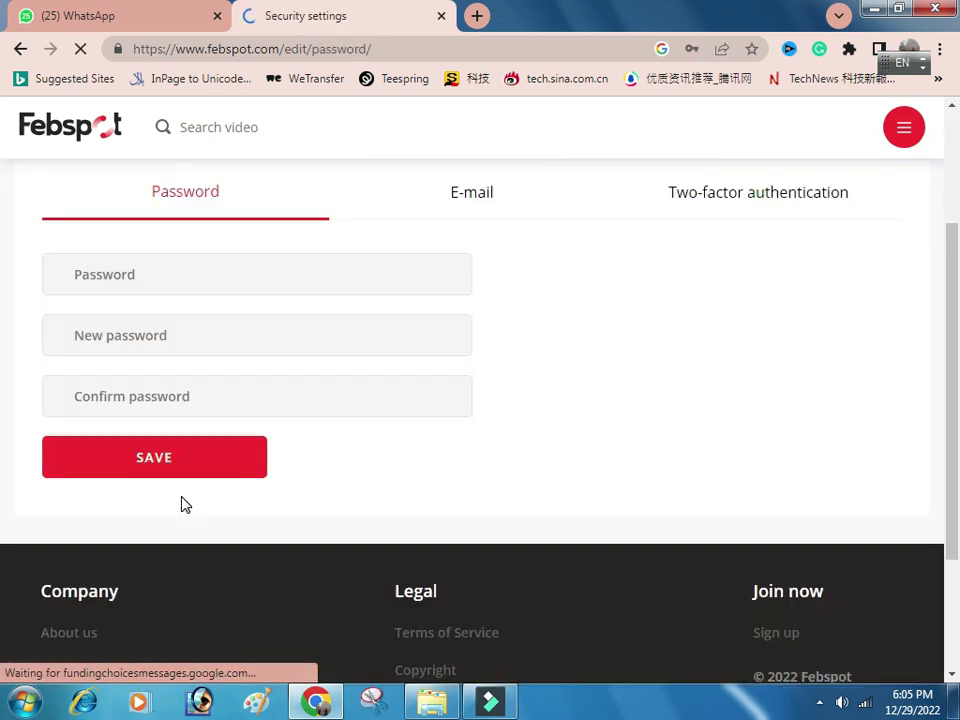
scroll(272, 302, up, 3)
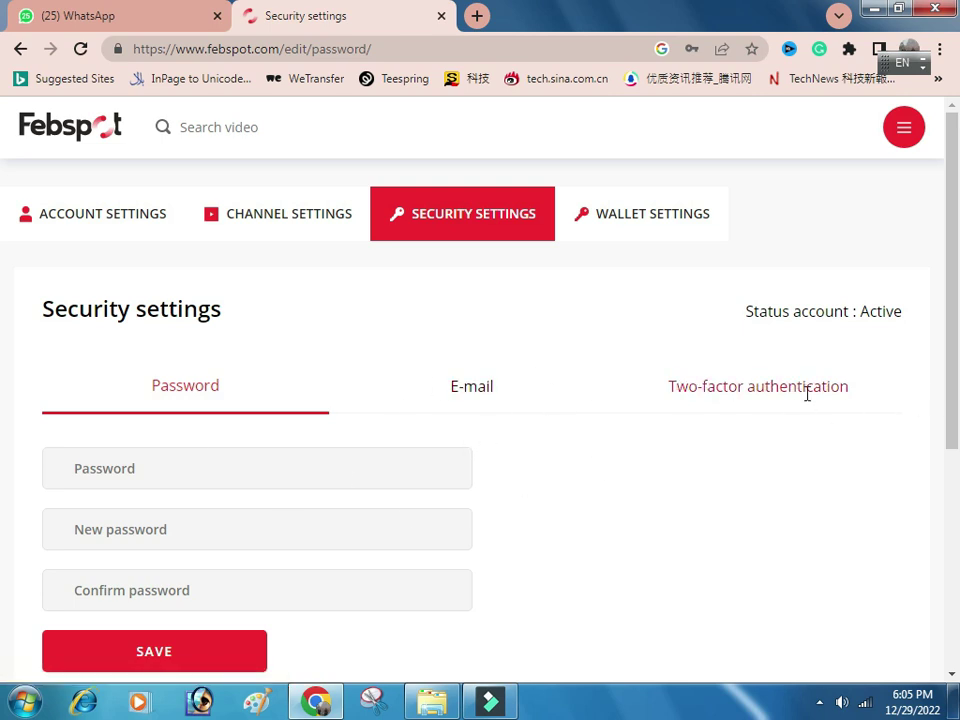
Look through the Wallet settings' Bank accounts payout form from top to bottom.
click(661, 224)
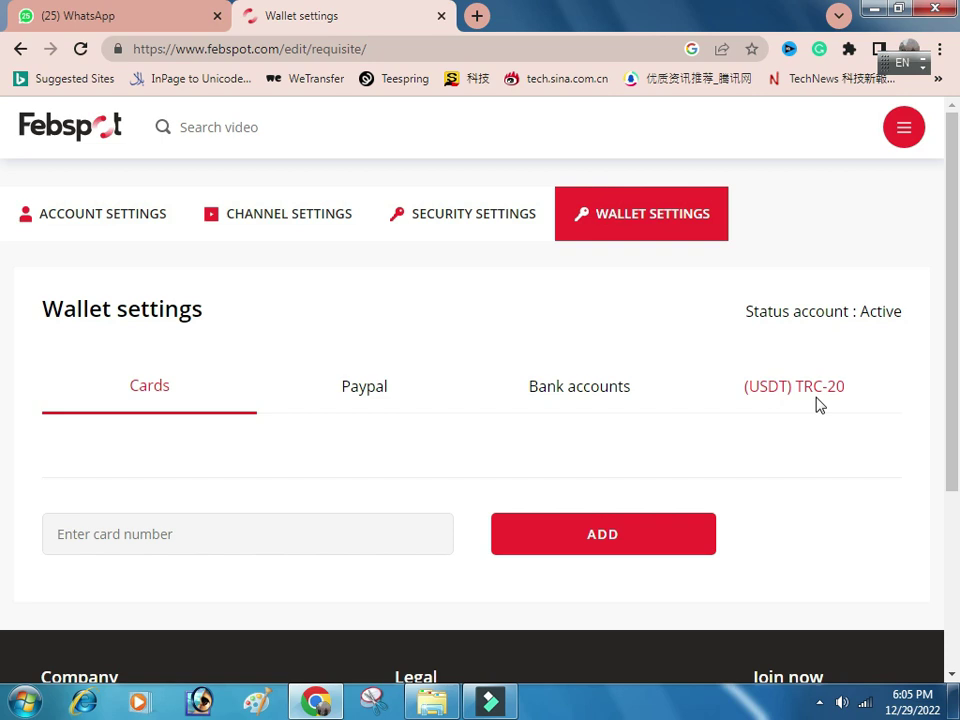
click(588, 387)
scroll(729, 410, down, 2)
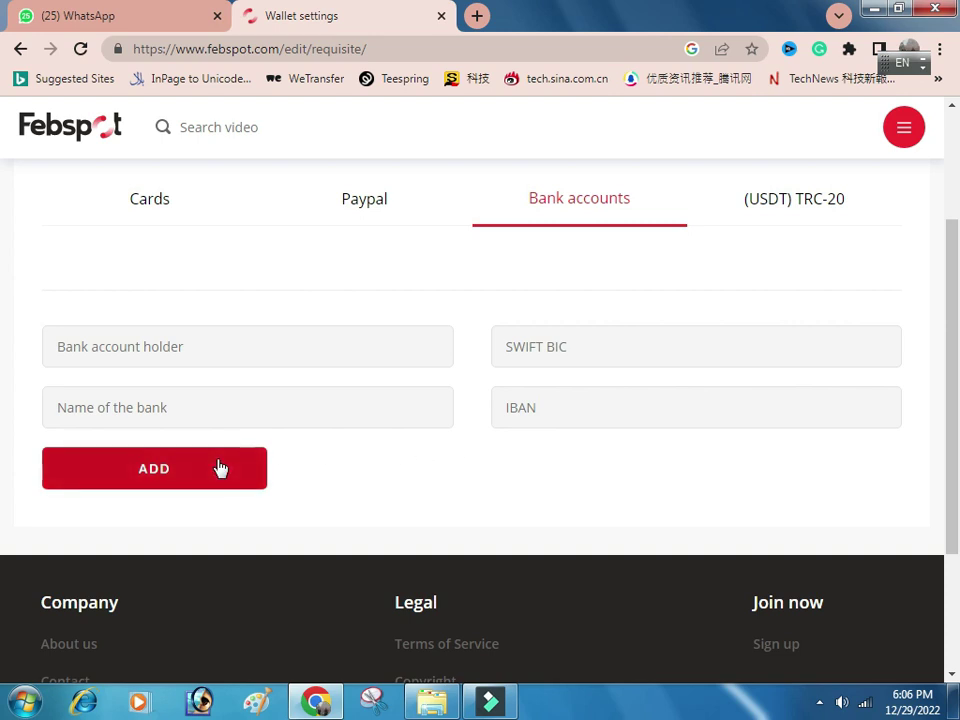
scroll(658, 492, down, 1)
scroll(658, 490, down, 1)
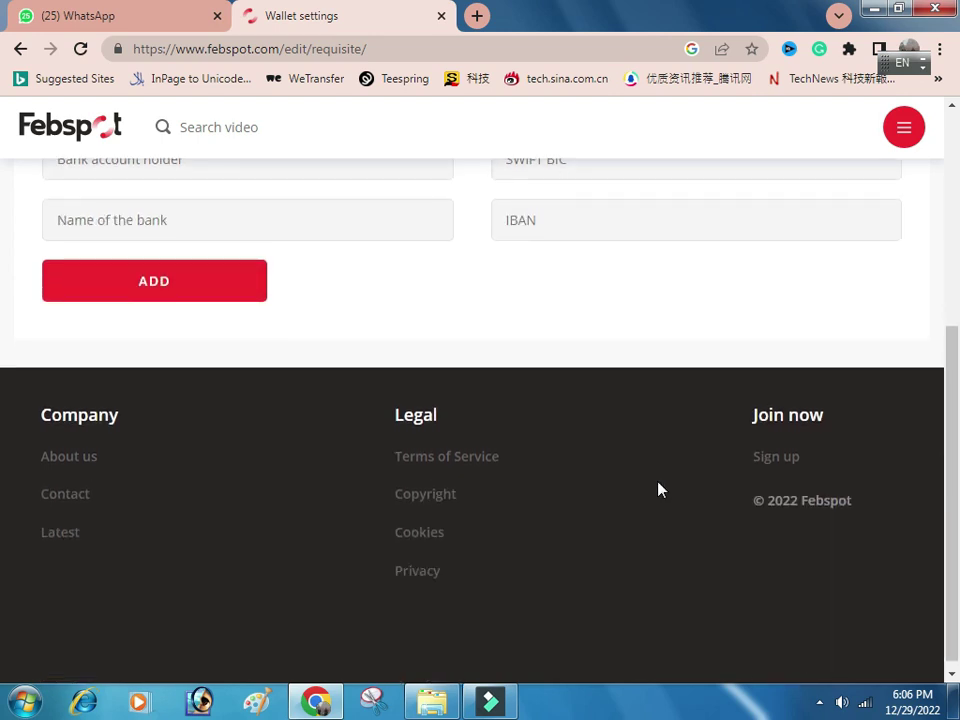
scroll(658, 490, up, 2)
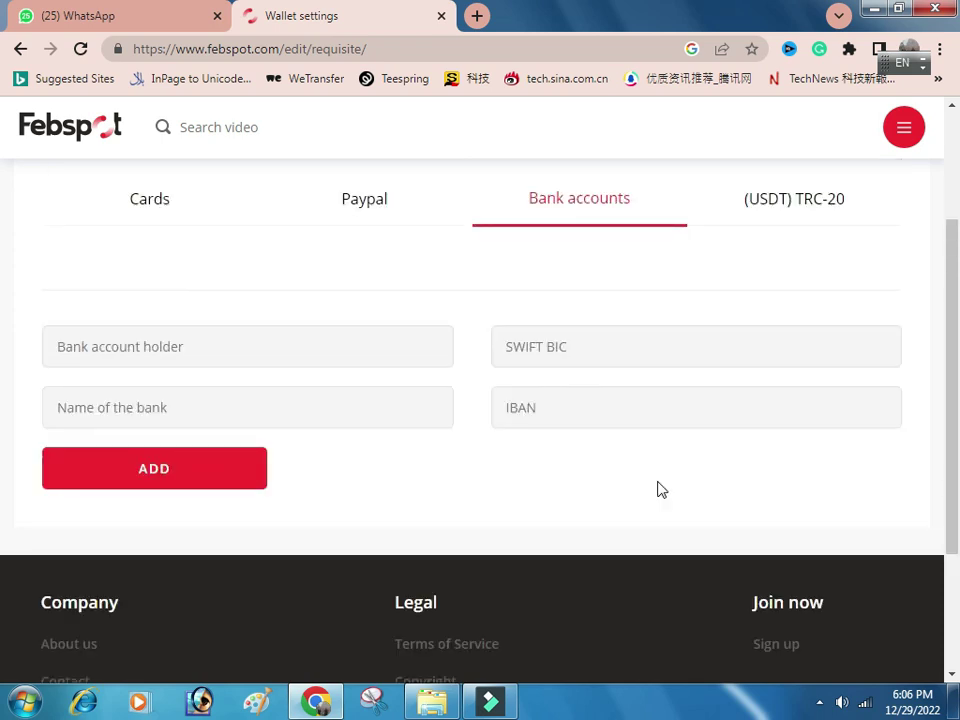
scroll(658, 490, up, 2)
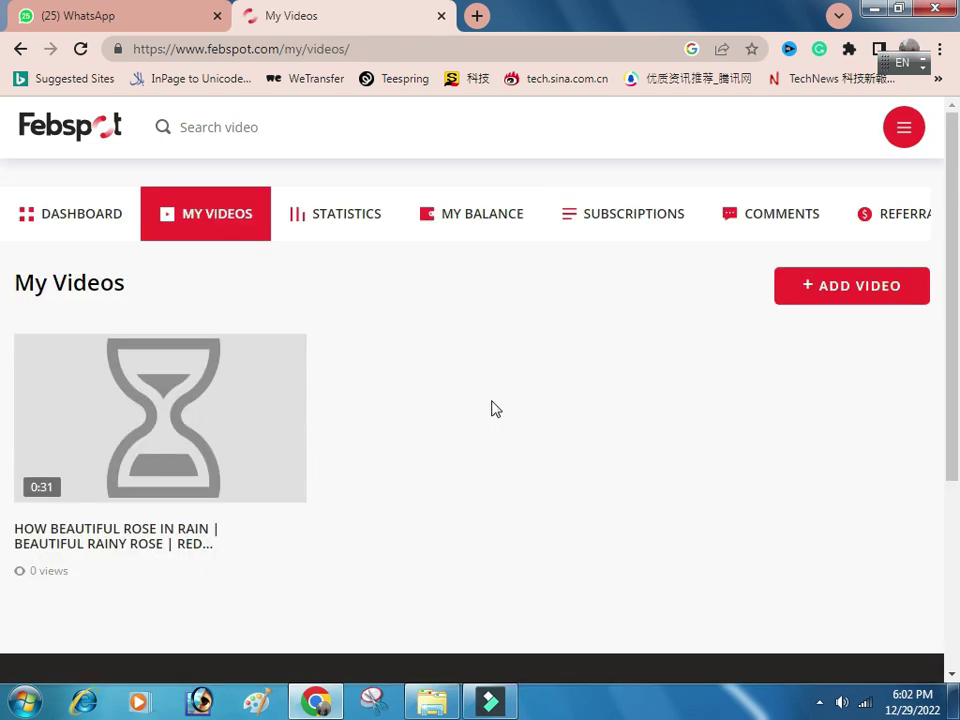